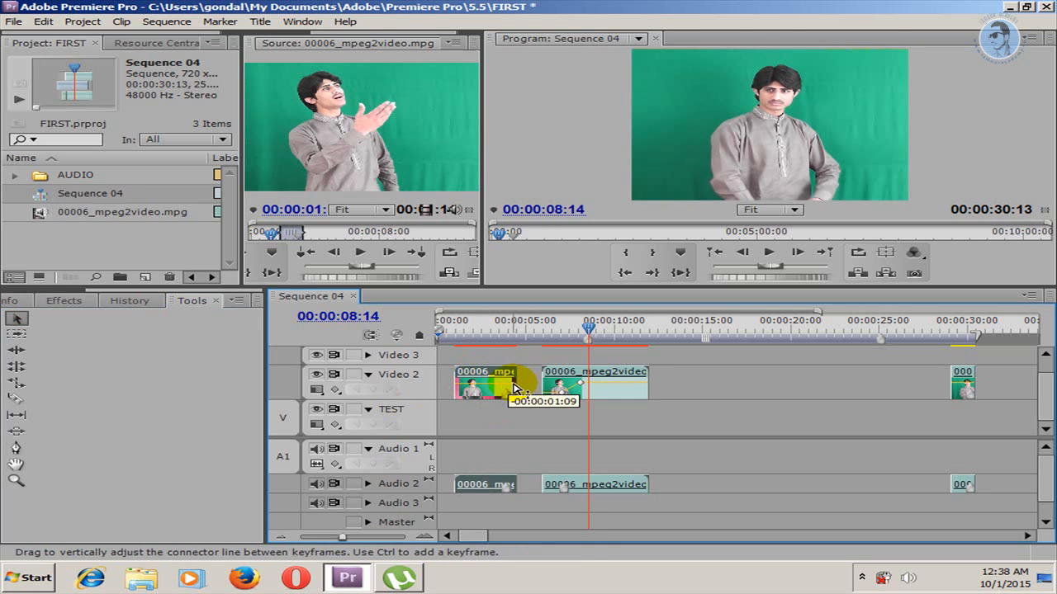
# Step: Trim the first Video 2 clip's out point, ending it at about 00:00:05:22 where the second clip starts
pyautogui.moveTo(516, 380); pyautogui.dragTo(487, 382)
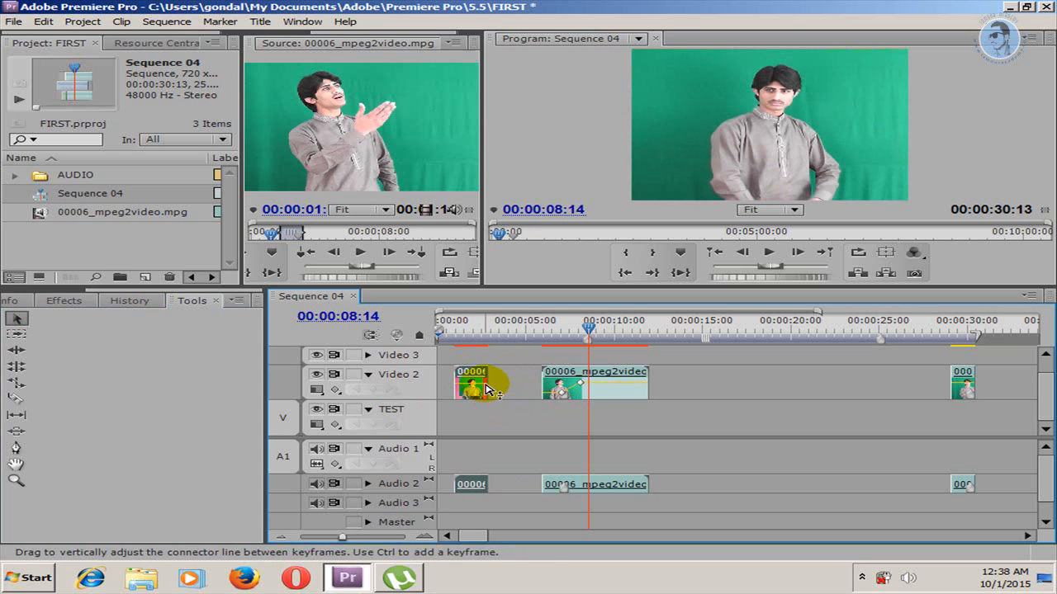
pyautogui.moveTo(487, 382); pyautogui.dragTo(542, 379)
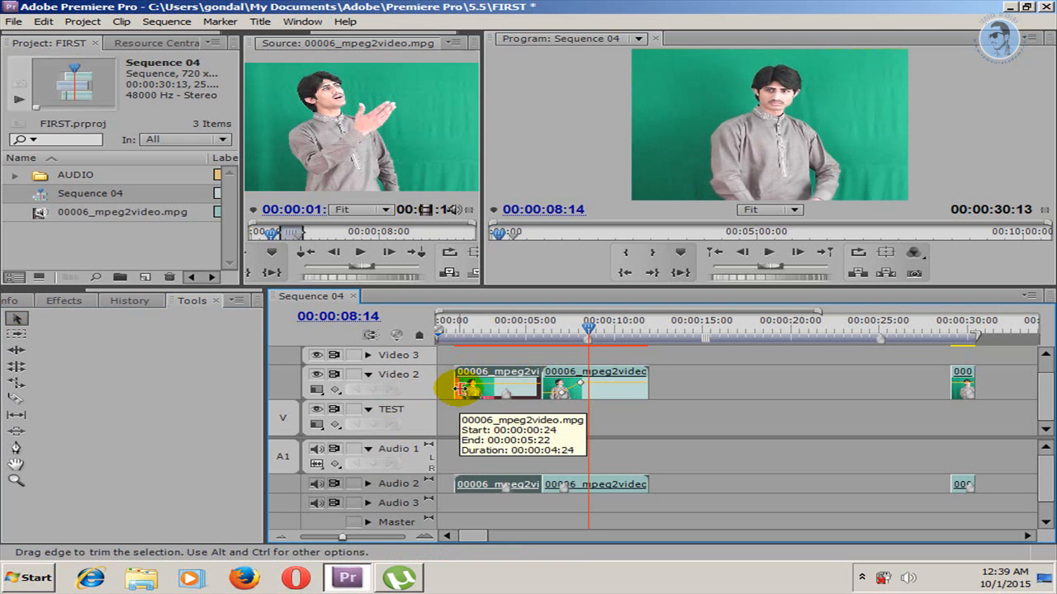
# Step: Select every clip on Video 2 with the Track Select tool and move them together about 3 seconds later
pyautogui.click(16, 334)
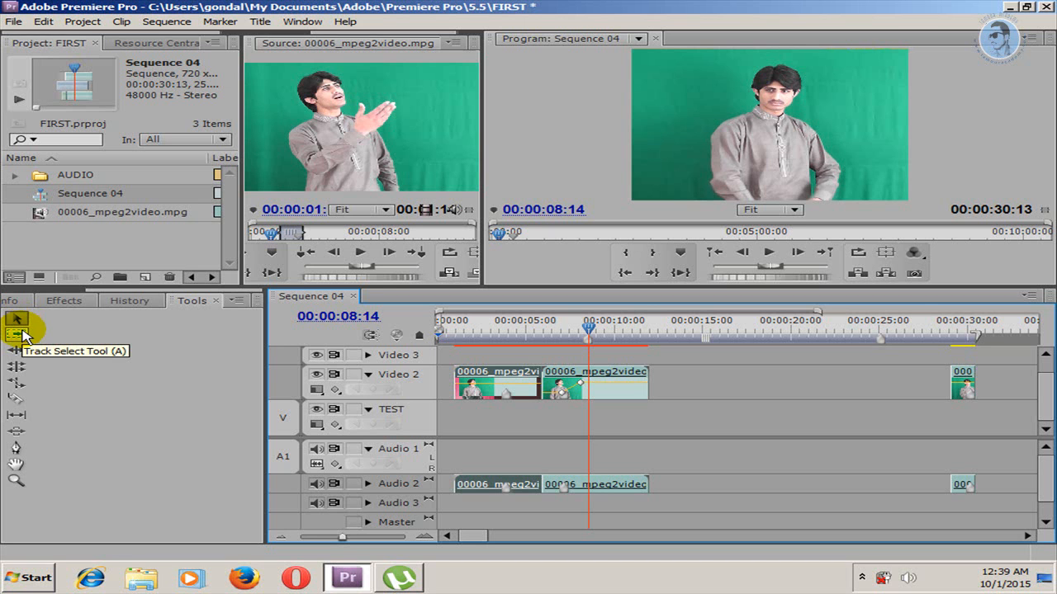
pyautogui.click(22, 323)
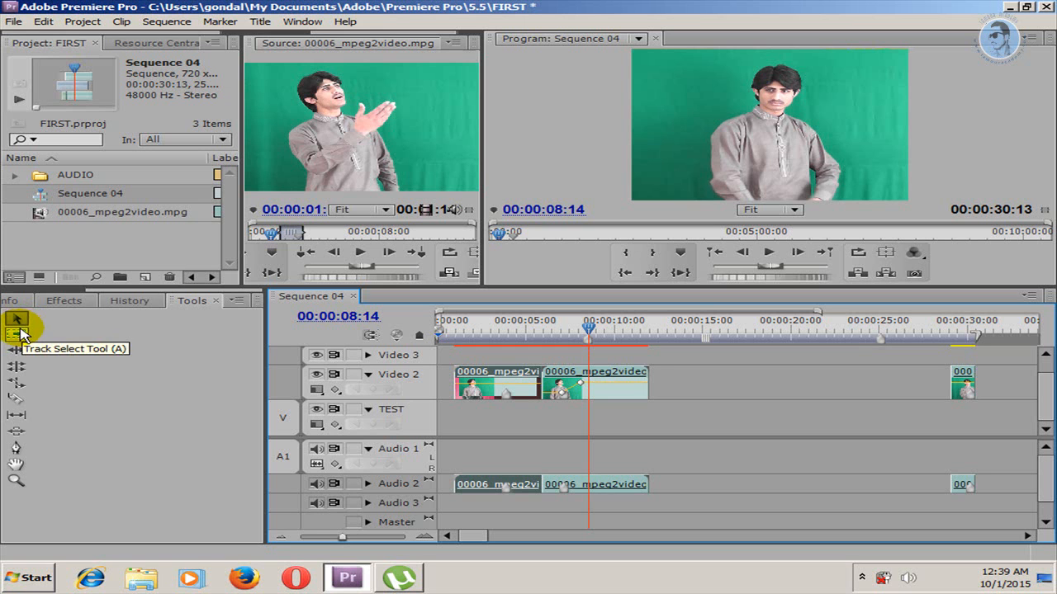
pyautogui.click(16, 333)
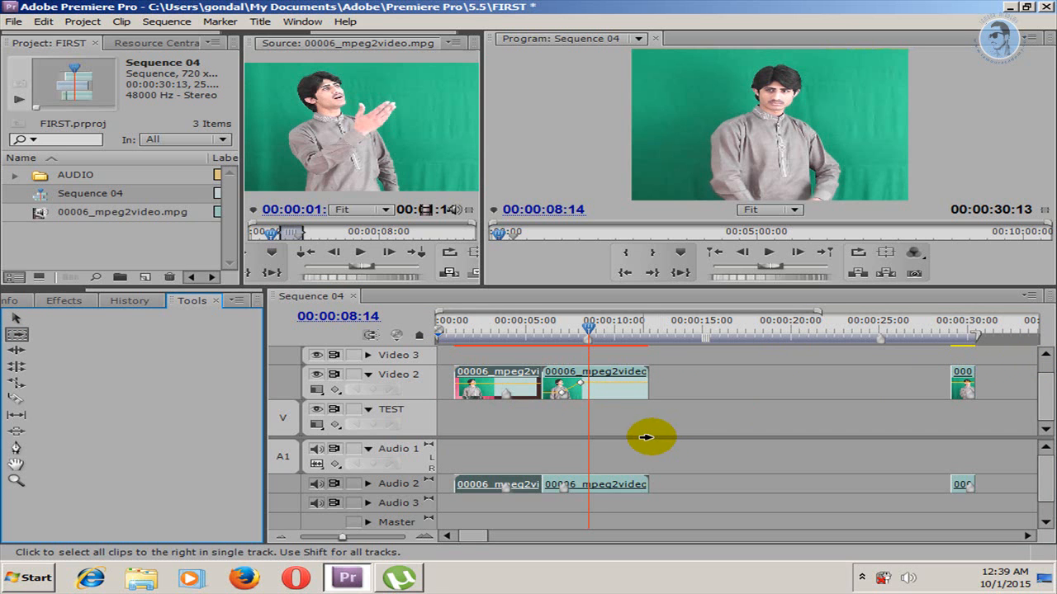
pyautogui.click(453, 383)
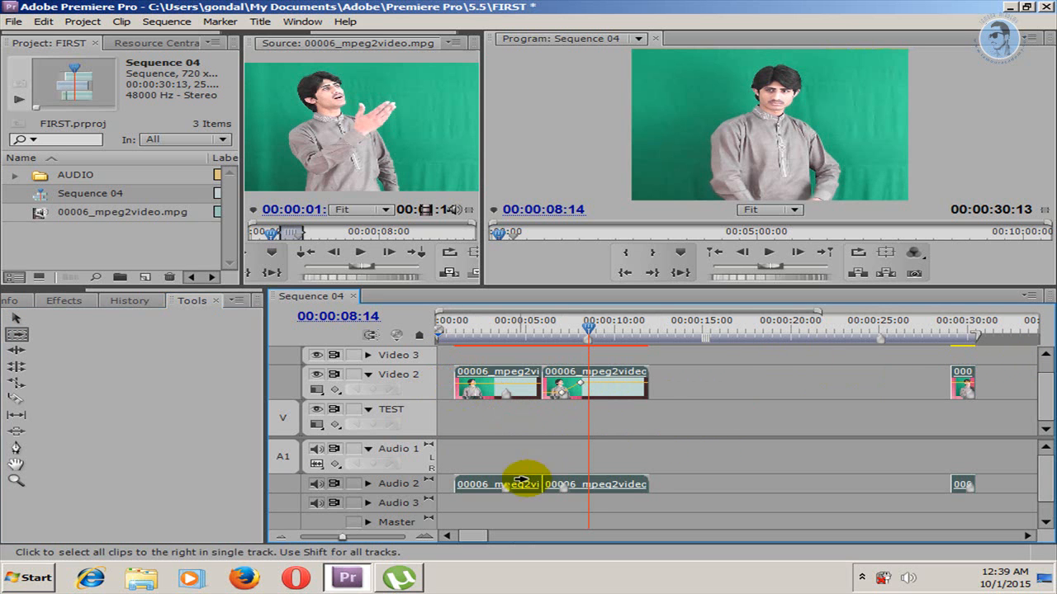
pyautogui.click(14, 319)
pyautogui.moveTo(567, 375); pyautogui.dragTo(596, 380)
pyautogui.click(17, 318)
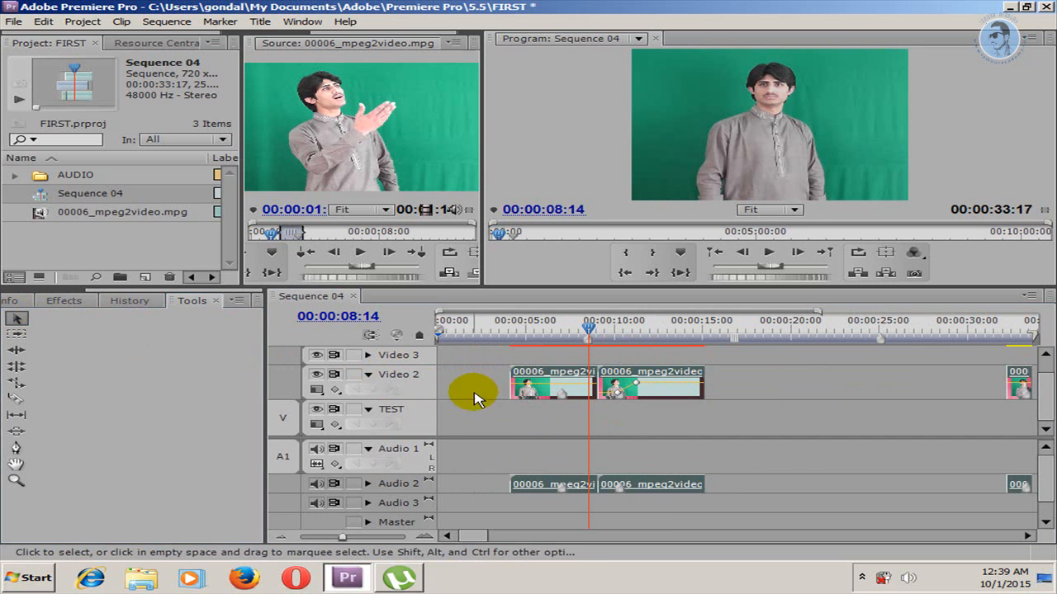
# Step: Deselect the clips and move only the first Video 2 clip about 1 second earlier
pyautogui.click(473, 392)
pyautogui.click(556, 371)
pyautogui.moveTo(556, 376)
pyautogui.mouseDown()
pyautogui.moveTo(510, 377)
pyautogui.moveTo(500, 358)
pyautogui.moveTo(504, 383)
pyautogui.moveTo(536, 376)
pyautogui.mouseUp()
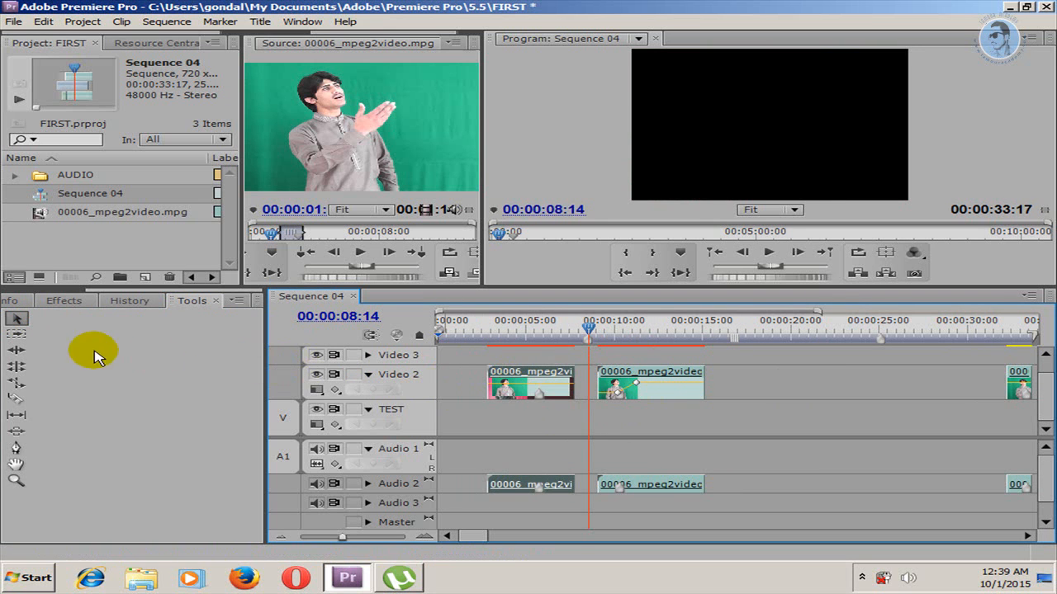
# Step: Select all Video 2 clips with the Track Select tool and shift them about 9 frames earlier
pyautogui.click(16, 333)
pyautogui.click(499, 381)
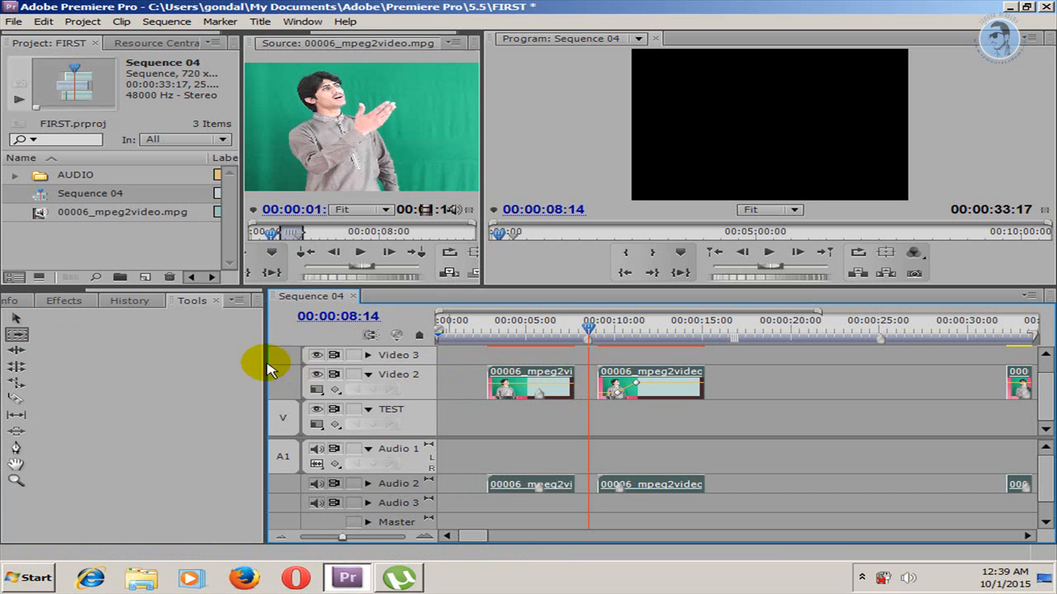
pyautogui.click(15, 318)
pyautogui.moveTo(668, 371)
pyautogui.mouseDown()
pyautogui.moveTo(753, 373)
pyautogui.moveTo(661, 372)
pyautogui.mouseUp()
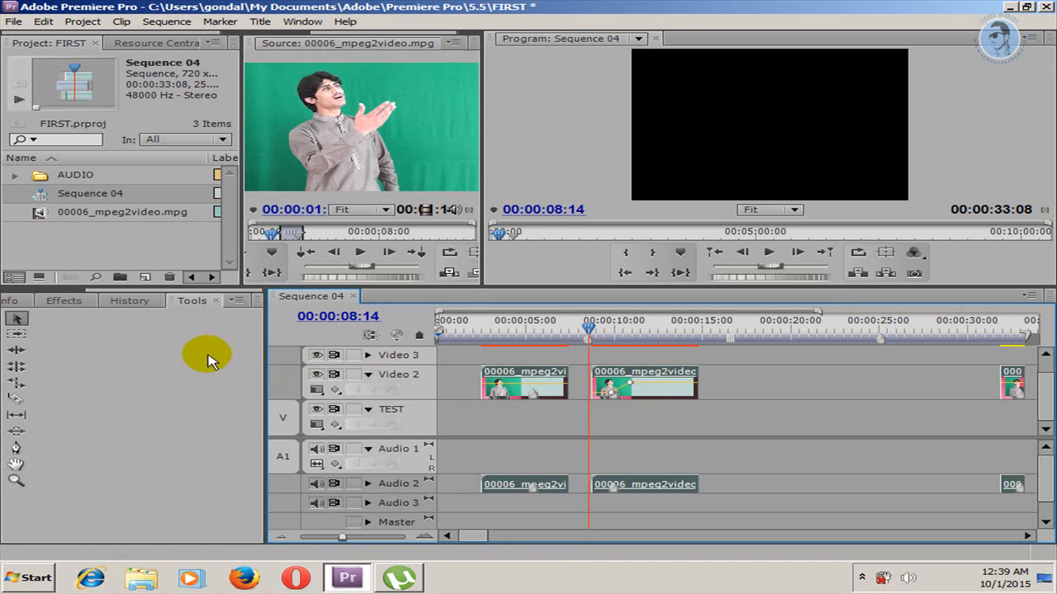
# Step: Try to extend the second Video 2 clip's out point with the Ripple Edit tool and deselect the clips
pyautogui.click(20, 350)
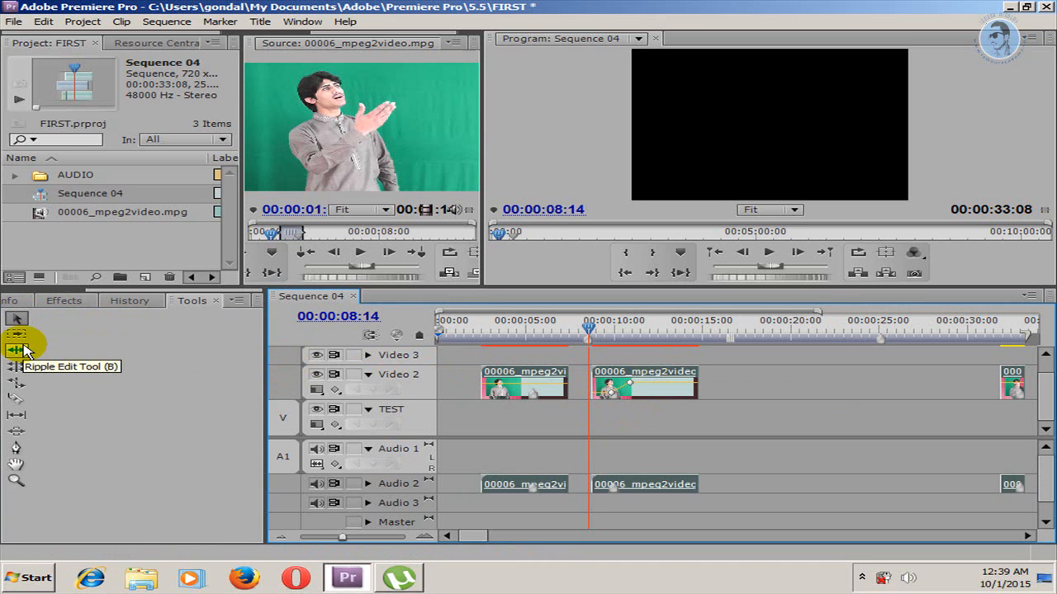
pyautogui.click(23, 350)
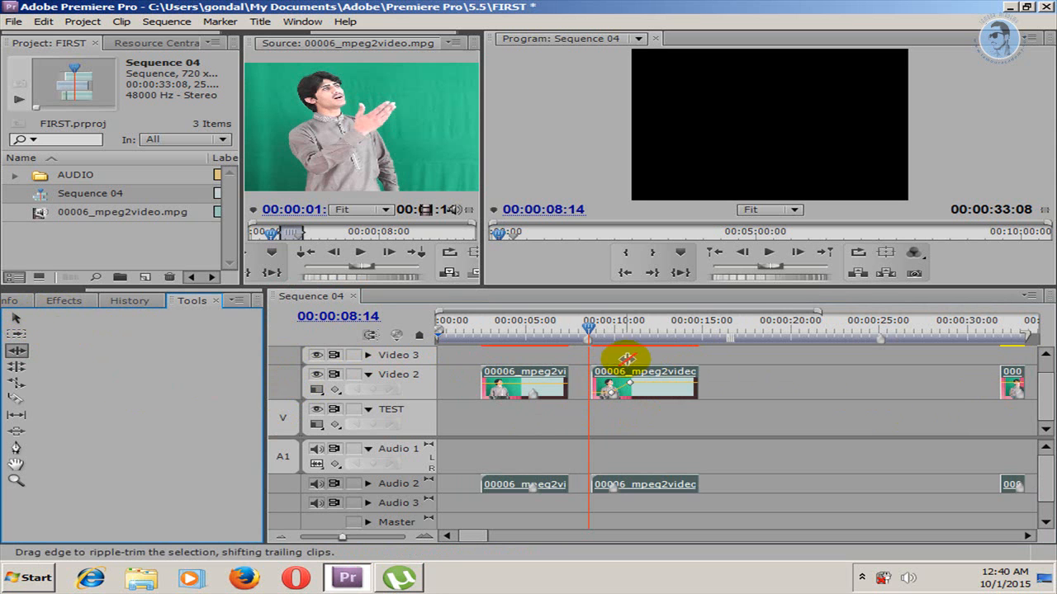
pyautogui.moveTo(697, 383); pyautogui.dragTo(736, 382)
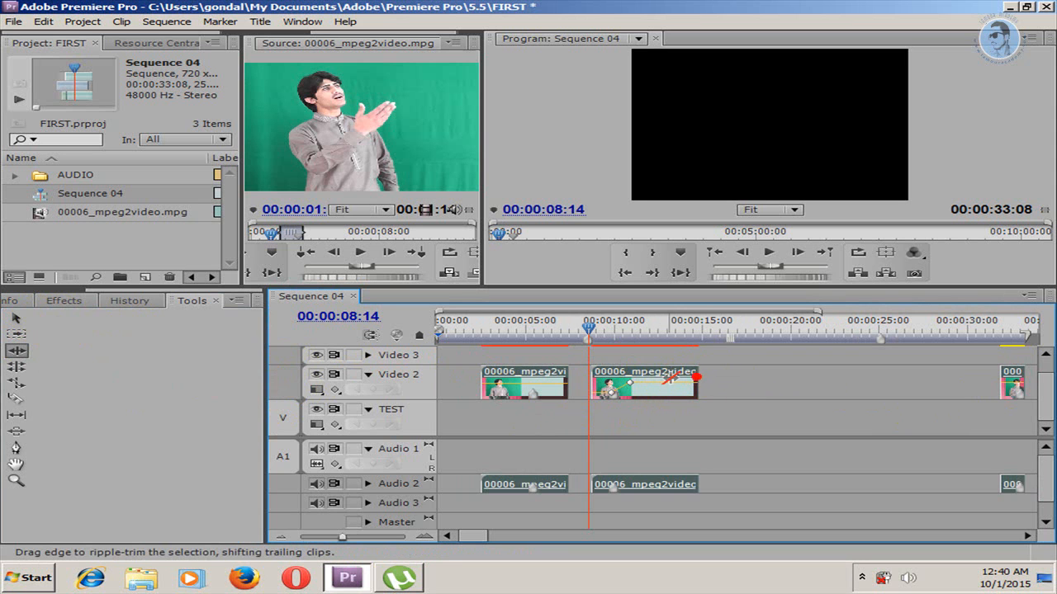
pyautogui.click(743, 383)
pyautogui.click(731, 400)
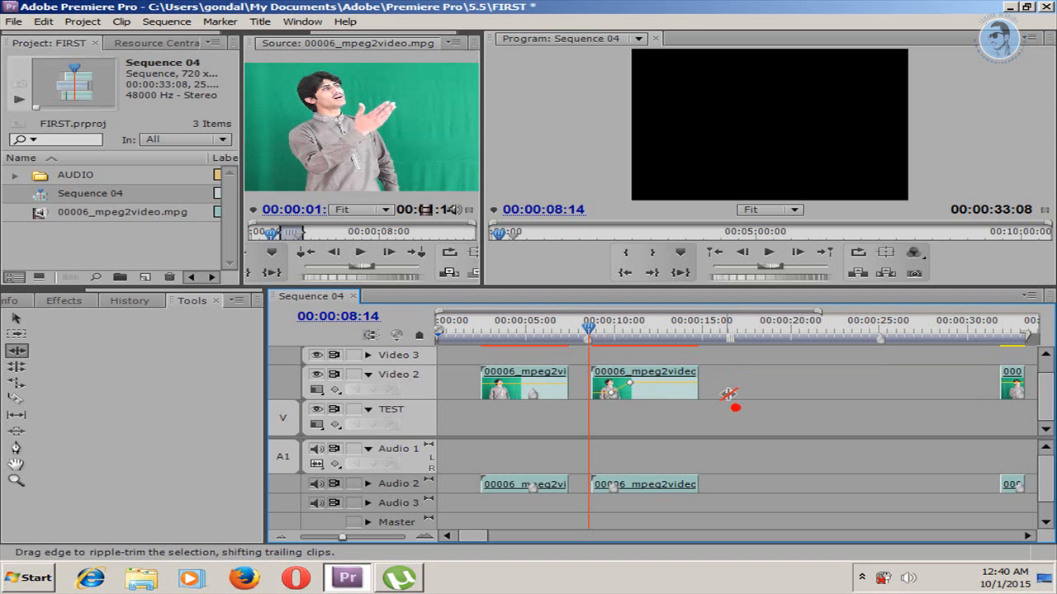
# Step: Ripple delete the gap between the second and third Video 2 clips and undo the deletion
pyautogui.click(731, 385)
pyautogui.rightClick(732, 385)
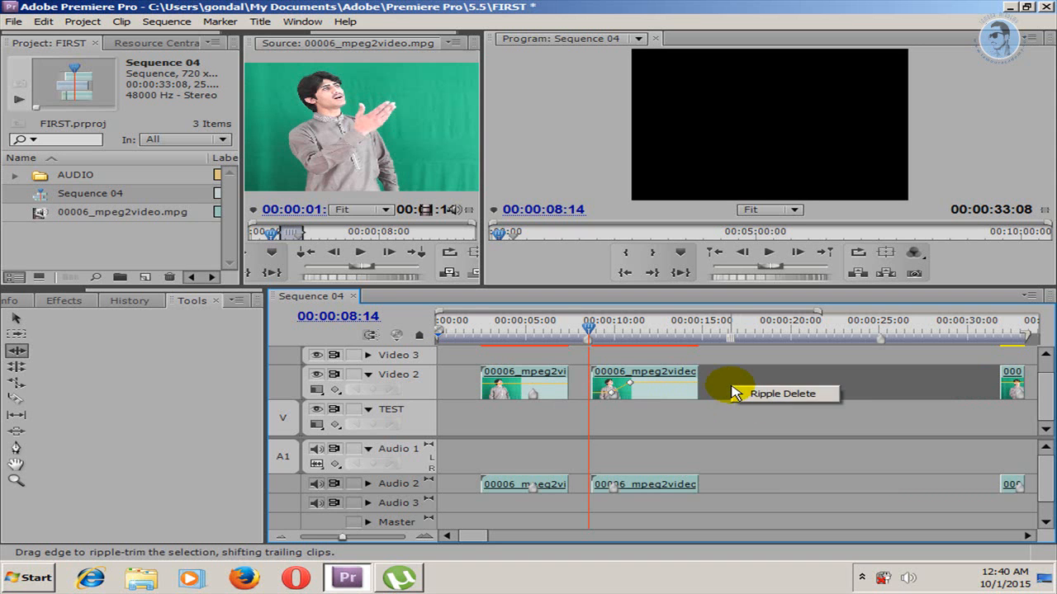
pyautogui.click(789, 395)
pyautogui.moveTo(594, 330); pyautogui.dragTo(643, 332)
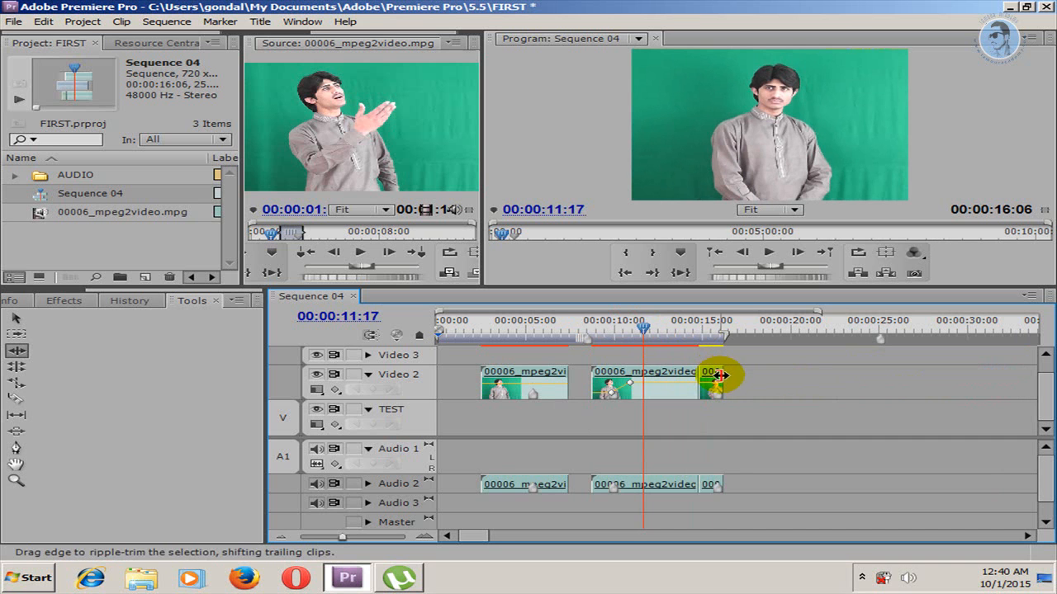
pyautogui.hotkey('ctrl', 'z')
# Step: Ripple-trim the second Video 2 clip's out point about 2.5 seconds earlier and place the playhead at 00:00:11:04
pyautogui.moveTo(687, 380); pyautogui.dragTo(652, 381)
pyautogui.moveTo(633, 325)
pyautogui.mouseDown()
pyautogui.moveTo(606, 328)
pyautogui.moveTo(633, 328)
pyautogui.mouseUp()
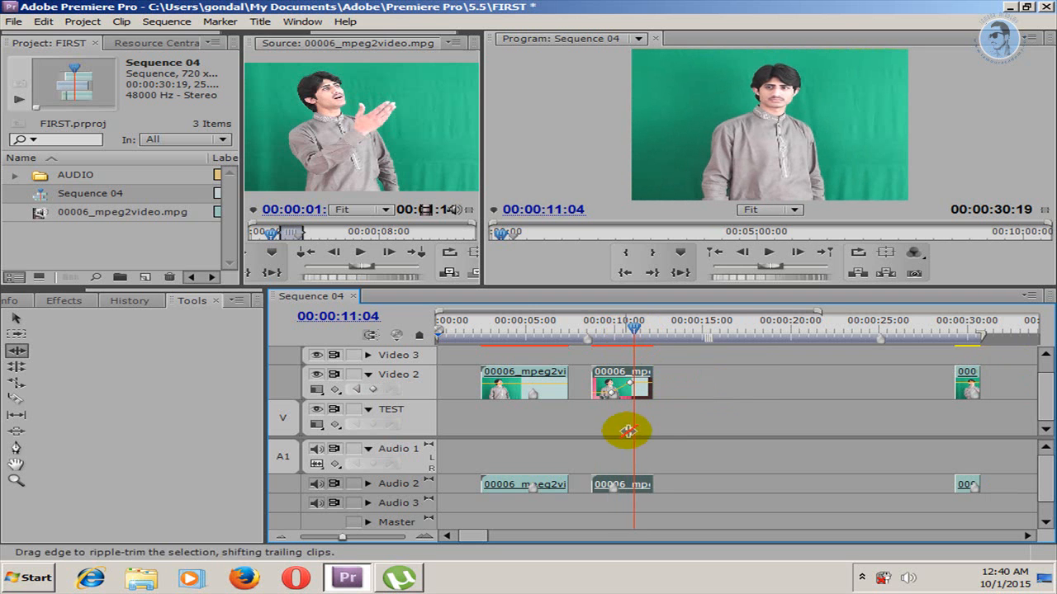
# Step: Mute the Audio 2 and Audio 3 tracks and scrub the playhead to 00:00:10:20
pyautogui.click(316, 484)
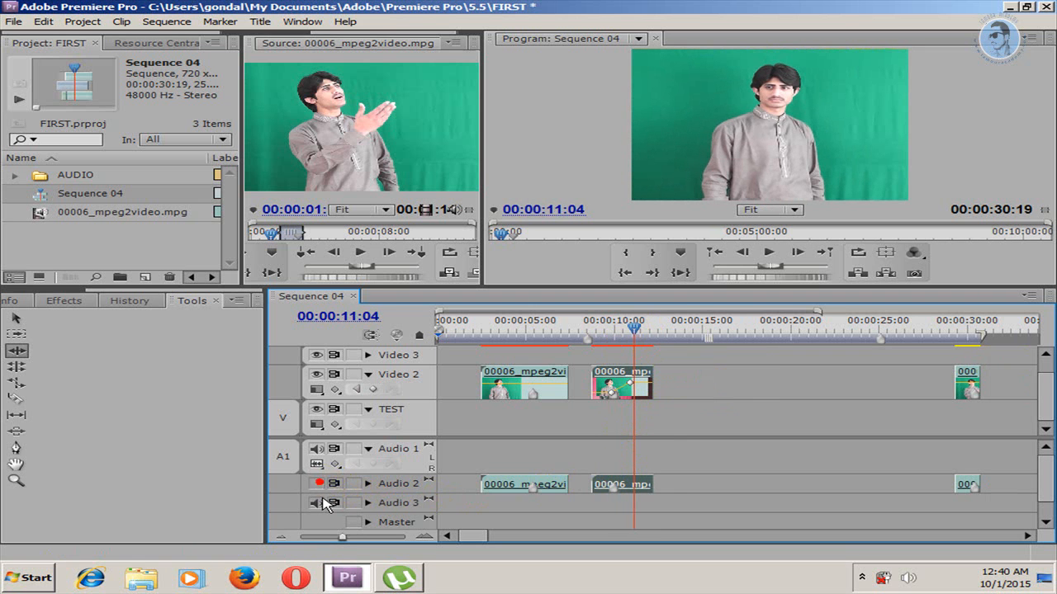
pyautogui.click(317, 503)
pyautogui.moveTo(640, 332)
pyautogui.mouseDown()
pyautogui.moveTo(615, 330)
pyautogui.moveTo(640, 330)
pyautogui.moveTo(627, 330)
pyautogui.mouseUp()
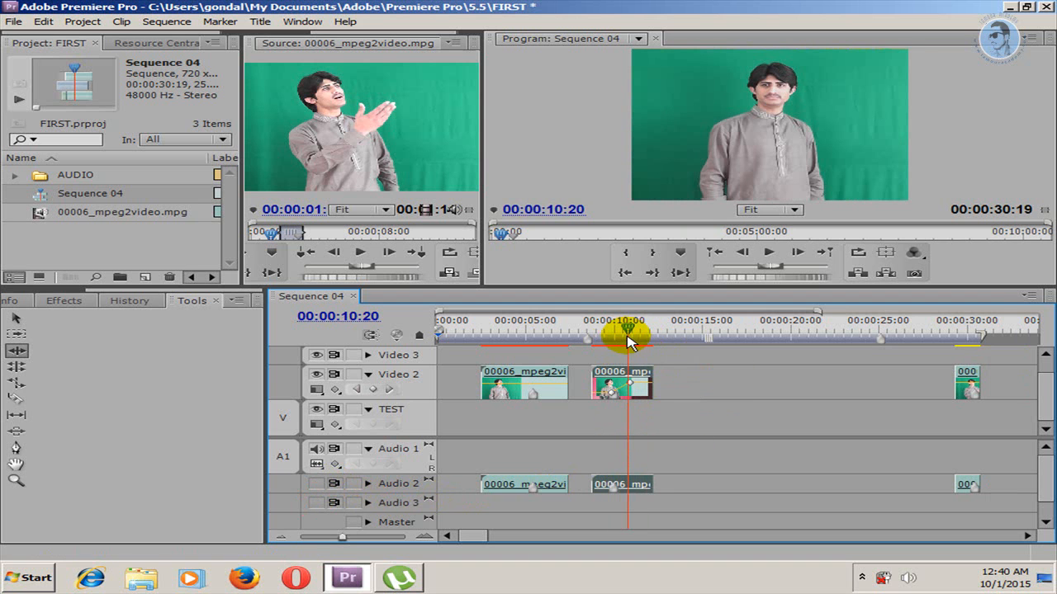
# Step: Extend the second Video 2 clip's out point into the following gap with the Rolling Edit tool
pyautogui.click(23, 369)
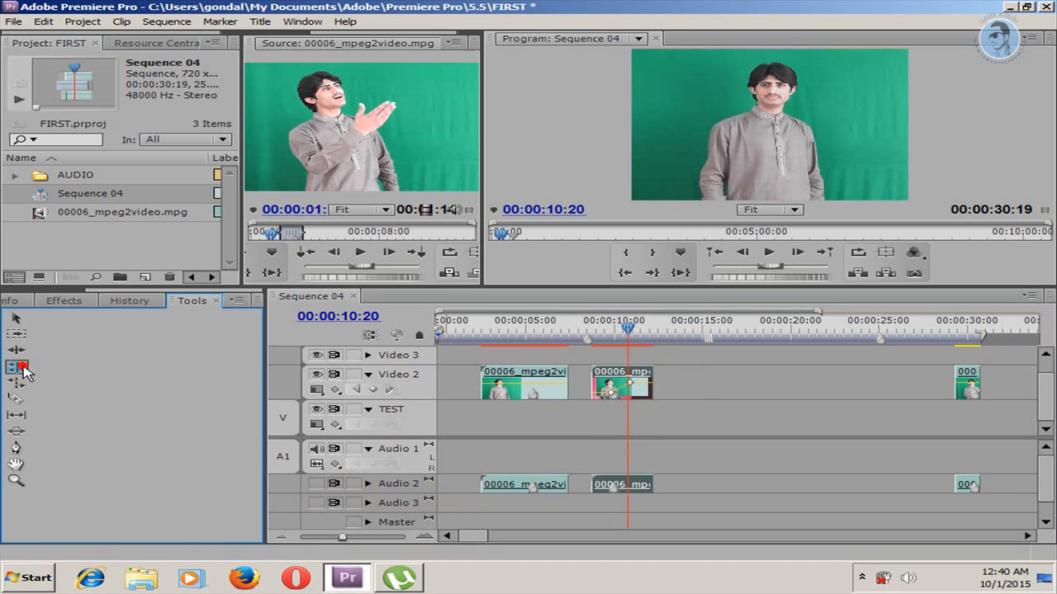
pyautogui.moveTo(654, 383); pyautogui.dragTo(801, 383)
pyautogui.moveTo(598, 386); pyautogui.dragTo(568, 386)
# Step: Ripple delete the gap before the last Video 2 clip and undo that deletion
pyautogui.rightClick(751, 386)
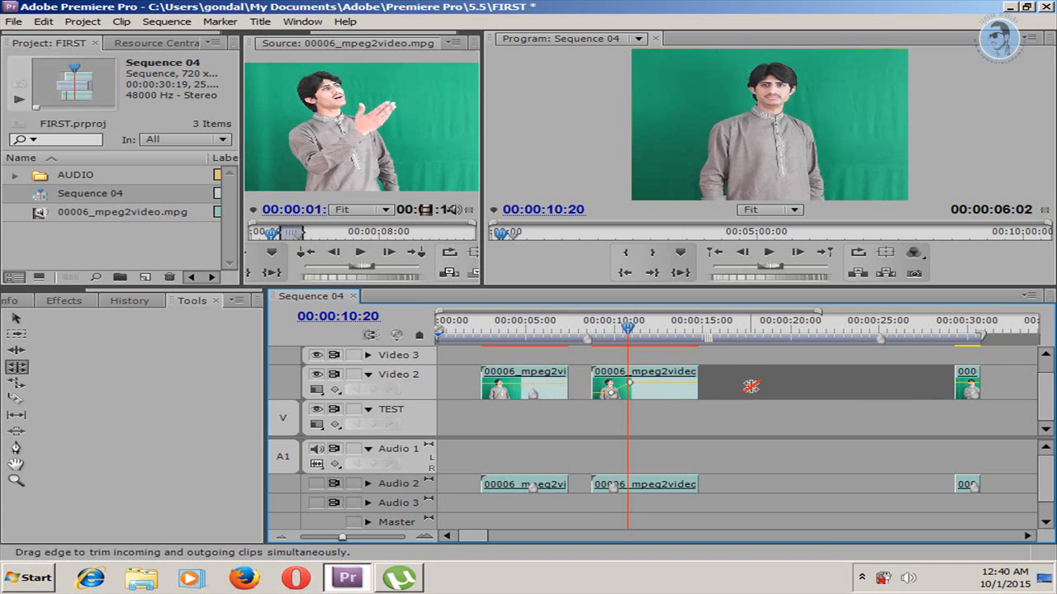
pyautogui.click(794, 393)
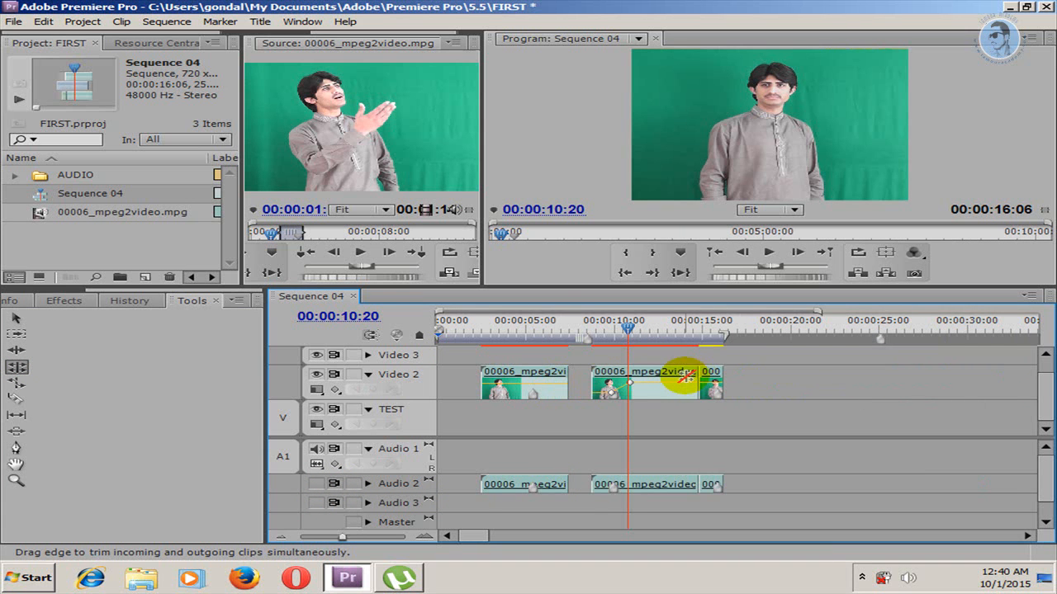
pyautogui.hotkey('ctrl', 'z')
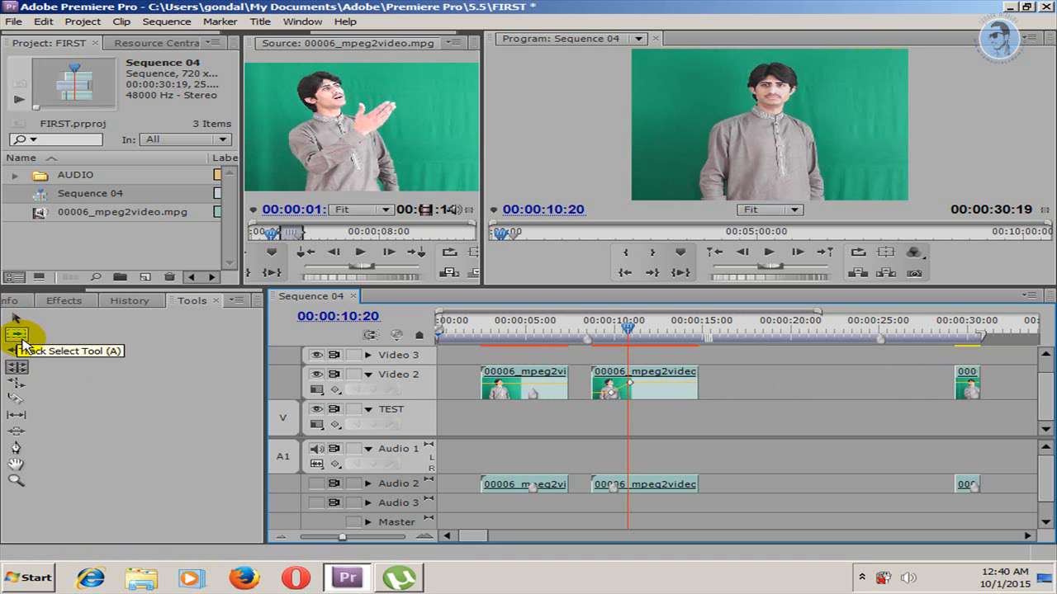
# Step: Split the second Video 2 clip at 00:00:11:13 with the Razor tool
pyautogui.click(16, 400)
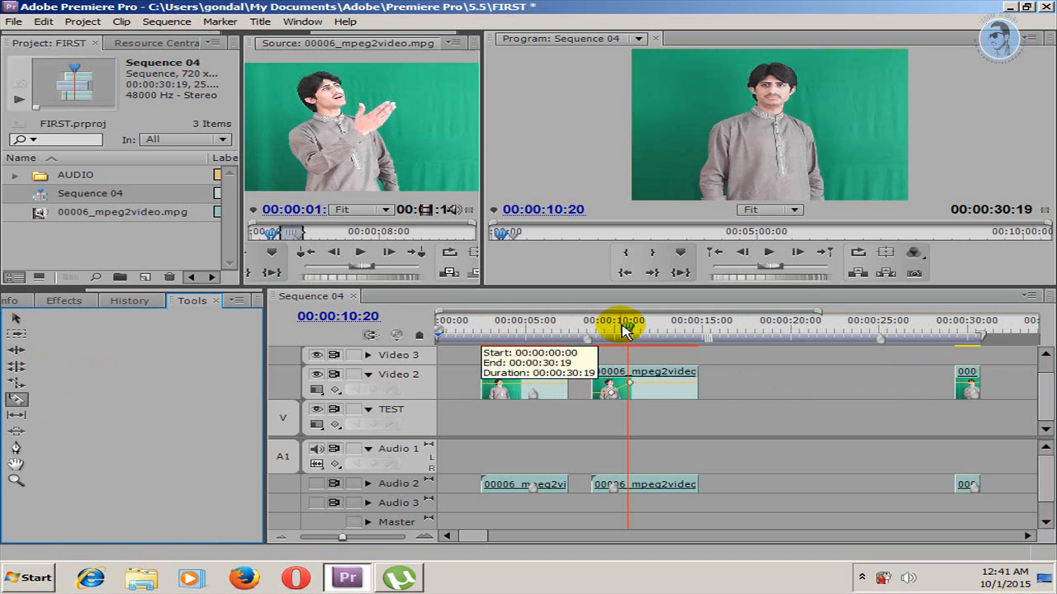
pyautogui.moveTo(630, 330); pyautogui.dragTo(642, 330)
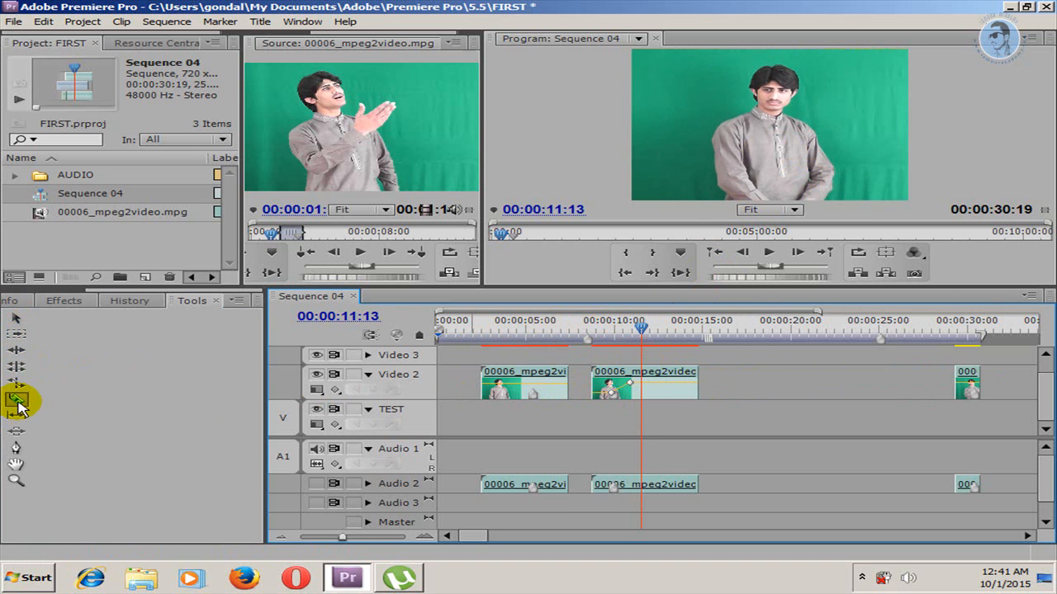
pyautogui.click(641, 375)
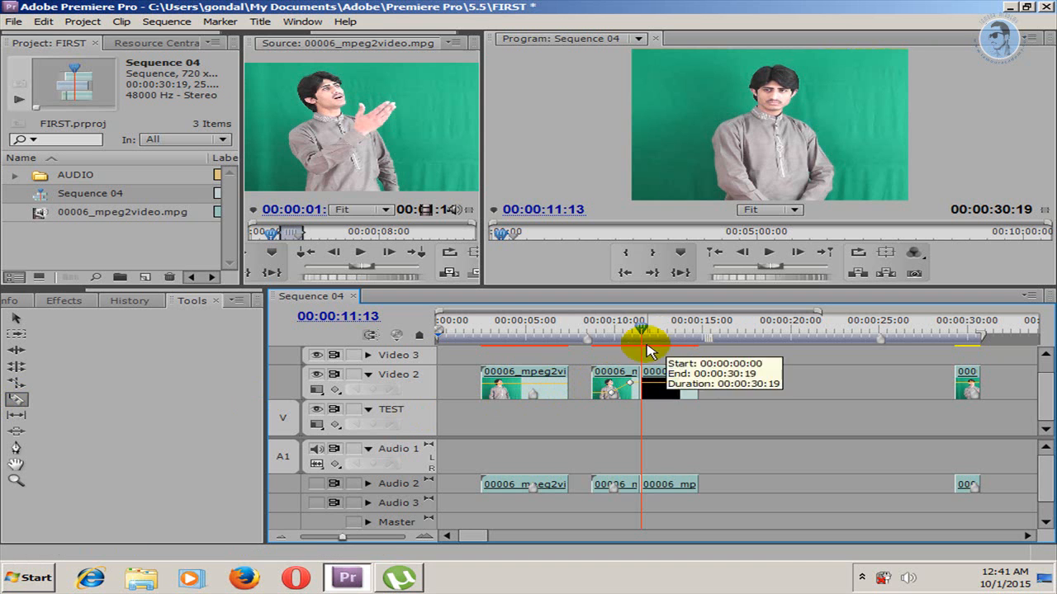
# Step: Move the second half of the split clip about 3 seconds later and scrub the playhead to 00:00:15:09
pyautogui.click(16, 318)
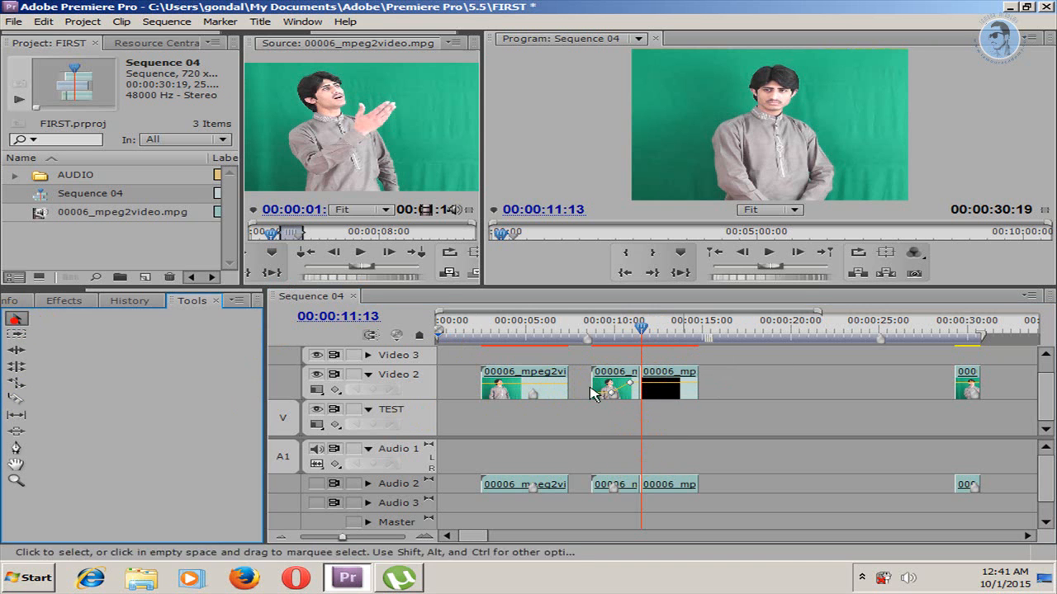
pyautogui.moveTo(671, 373); pyautogui.dragTo(718, 373)
pyautogui.moveTo(630, 330); pyautogui.dragTo(706, 346)
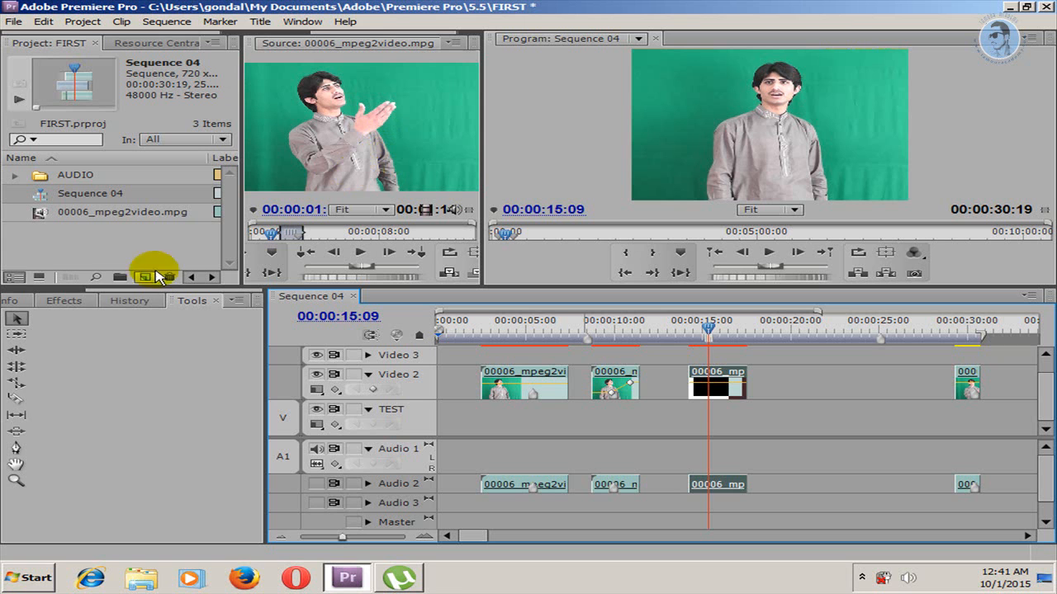
# Step: Slip the content of the first half of the split Video 2 clip with the Slip tool
pyautogui.click(16, 416)
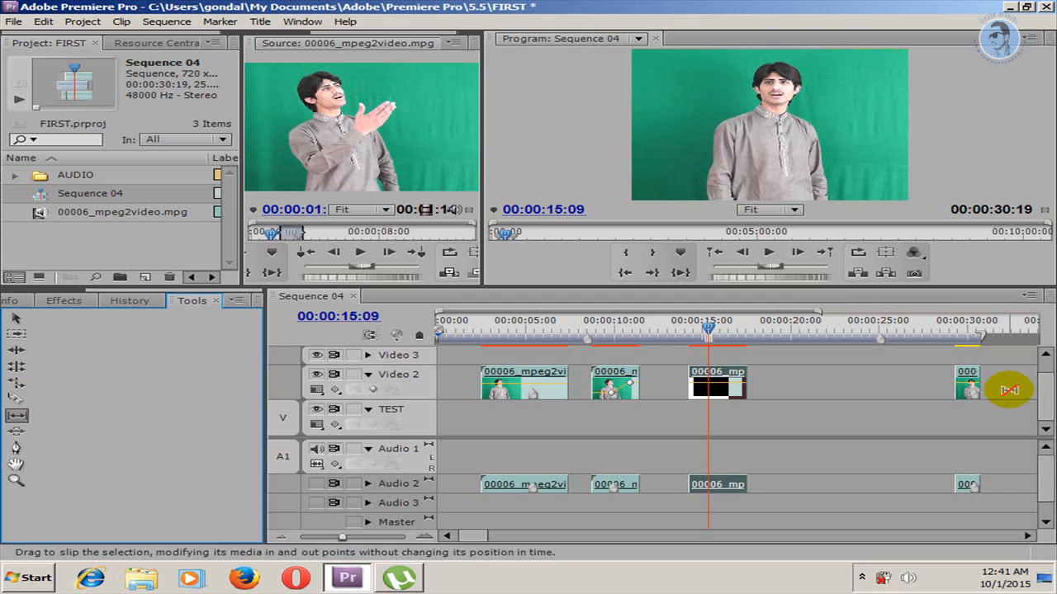
pyautogui.click(838, 387)
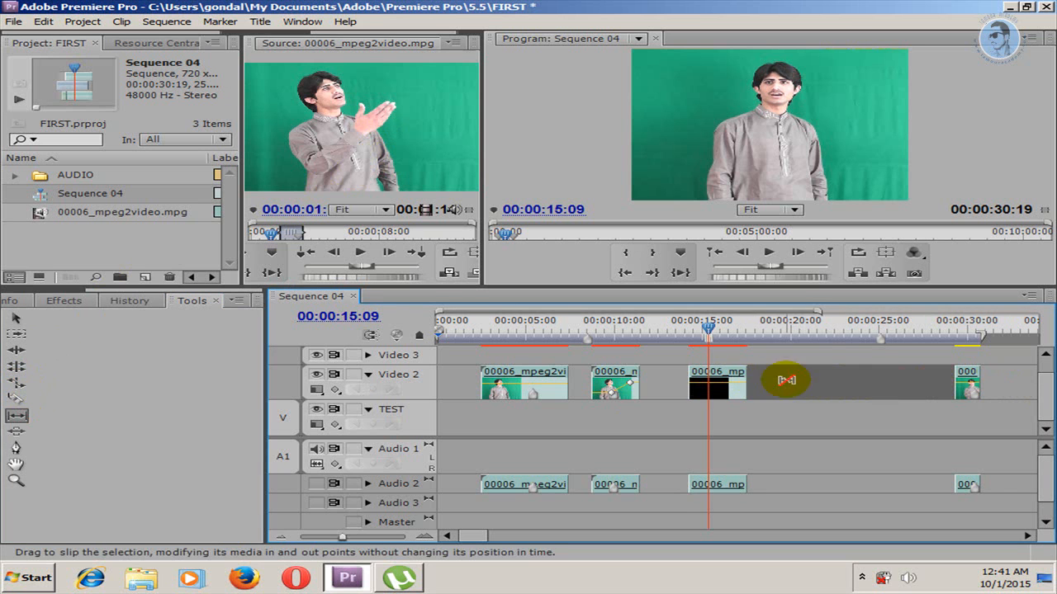
pyautogui.moveTo(697, 382); pyautogui.dragTo(611, 384)
pyautogui.click(619, 382)
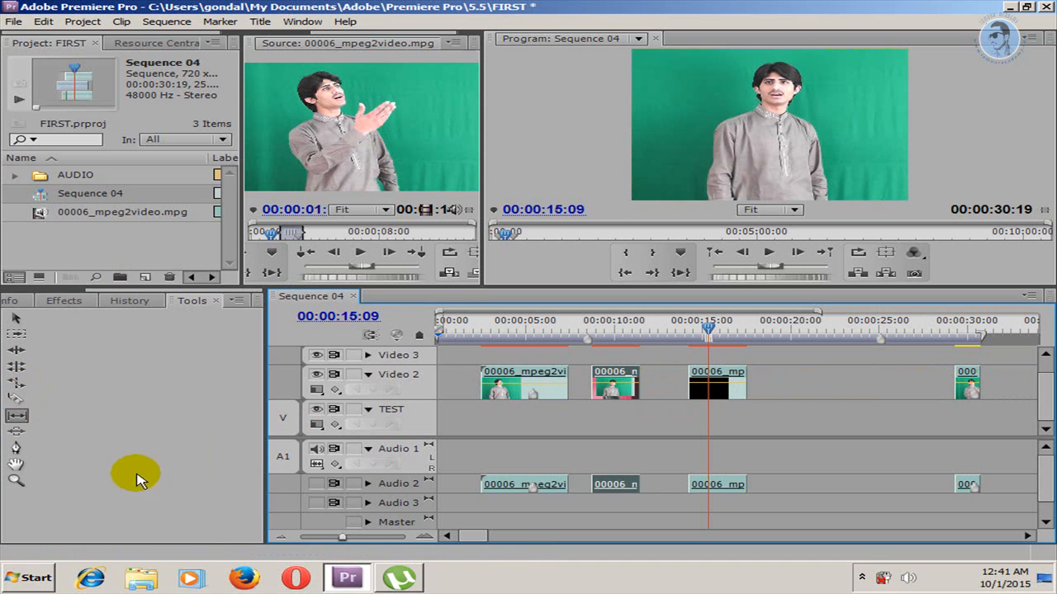
# Step: Slide the second half of the split clip earlier with the Slide tool, extending the preceding clip to meet it
pyautogui.click(16, 432)
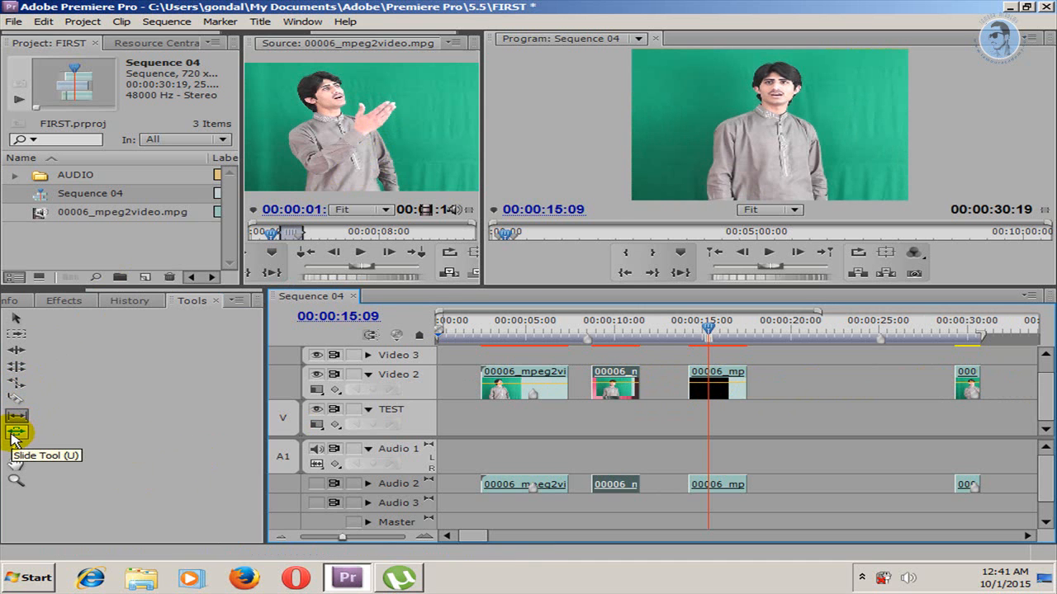
pyautogui.moveTo(692, 384); pyautogui.dragTo(871, 384)
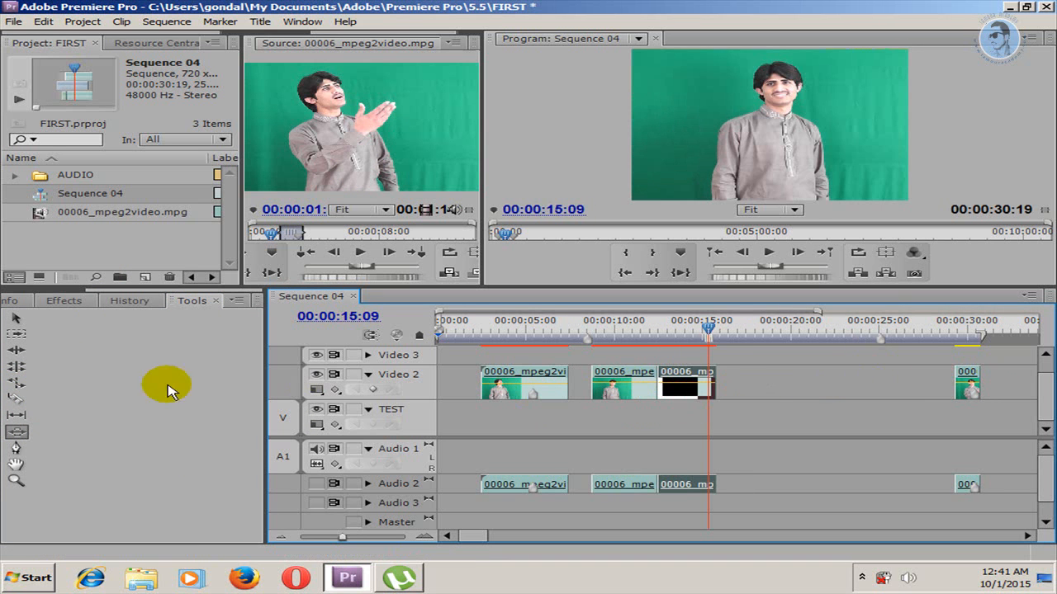
# Step: Extend the third Video 2 clip with the Rate Stretch tool, slowing it to 47.62% speed
pyautogui.click(16, 385)
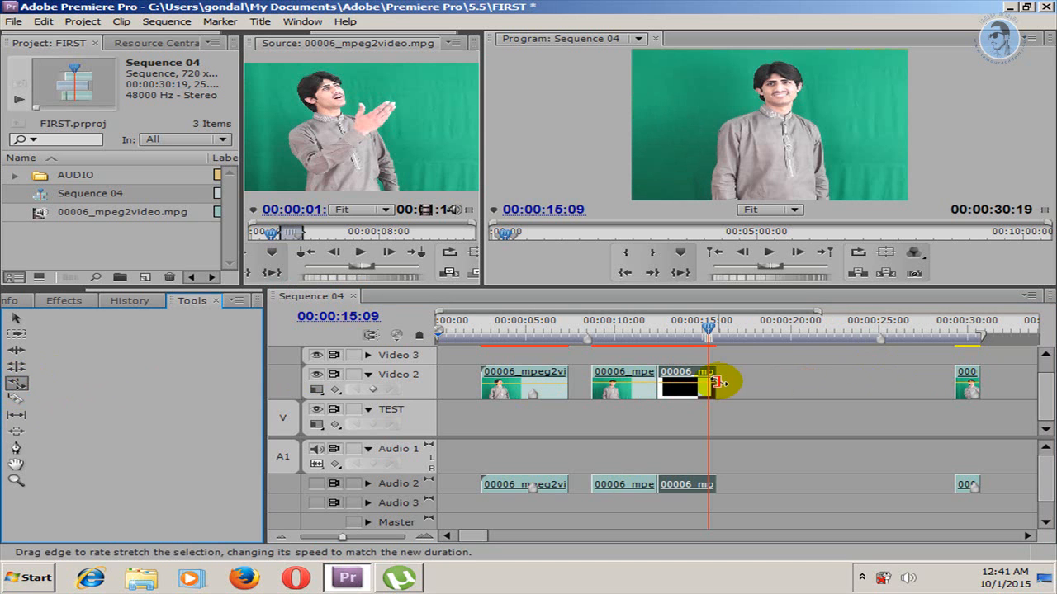
pyautogui.click(687, 372)
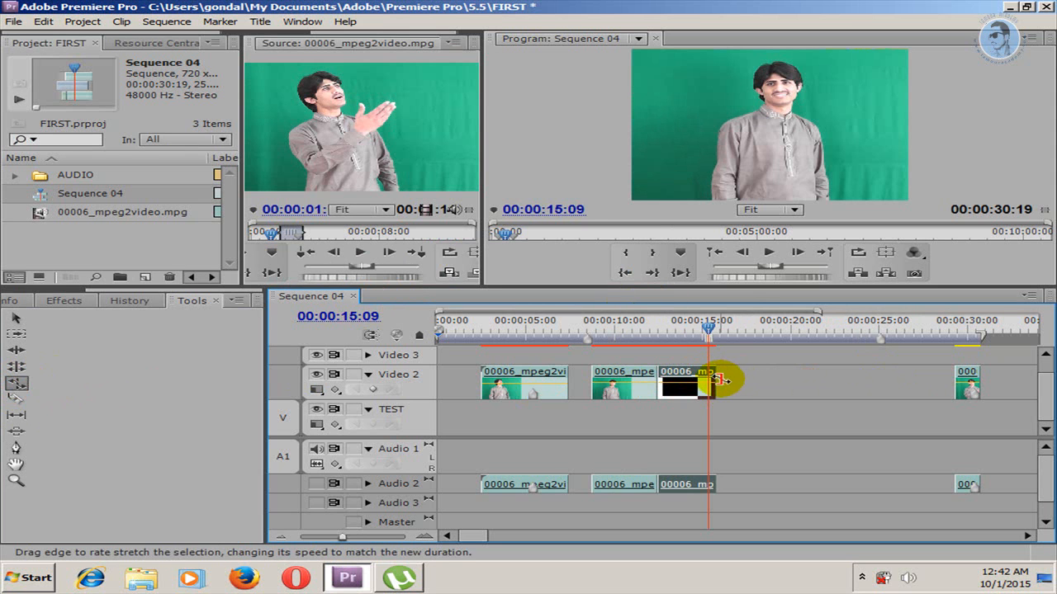
pyautogui.moveTo(717, 381); pyautogui.dragTo(937, 389)
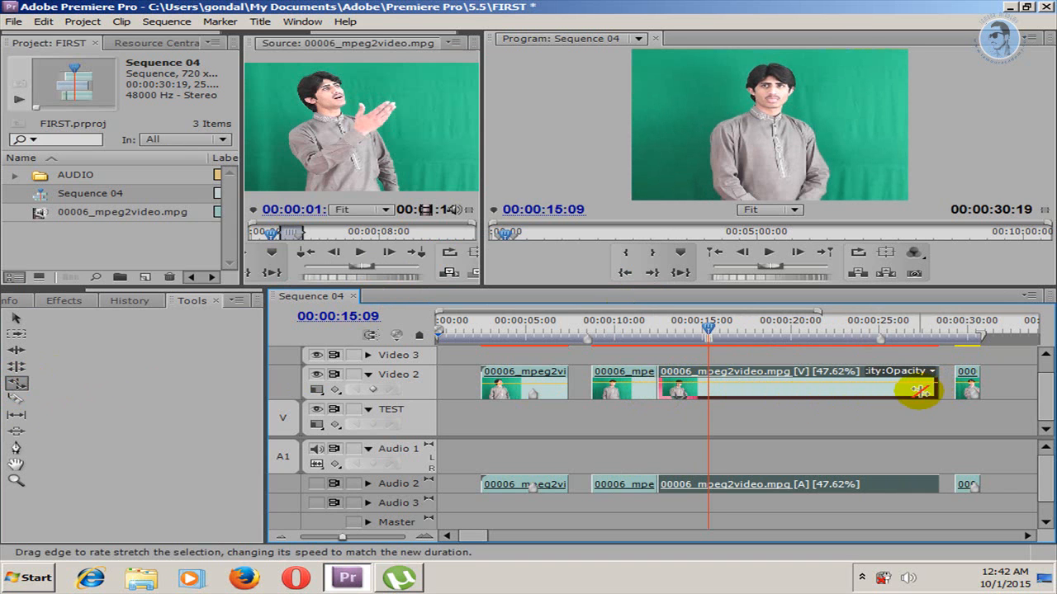
# Step: Check the stretched clip's speed and duration without changing them, and play back part of it
pyautogui.rightClick(846, 386)
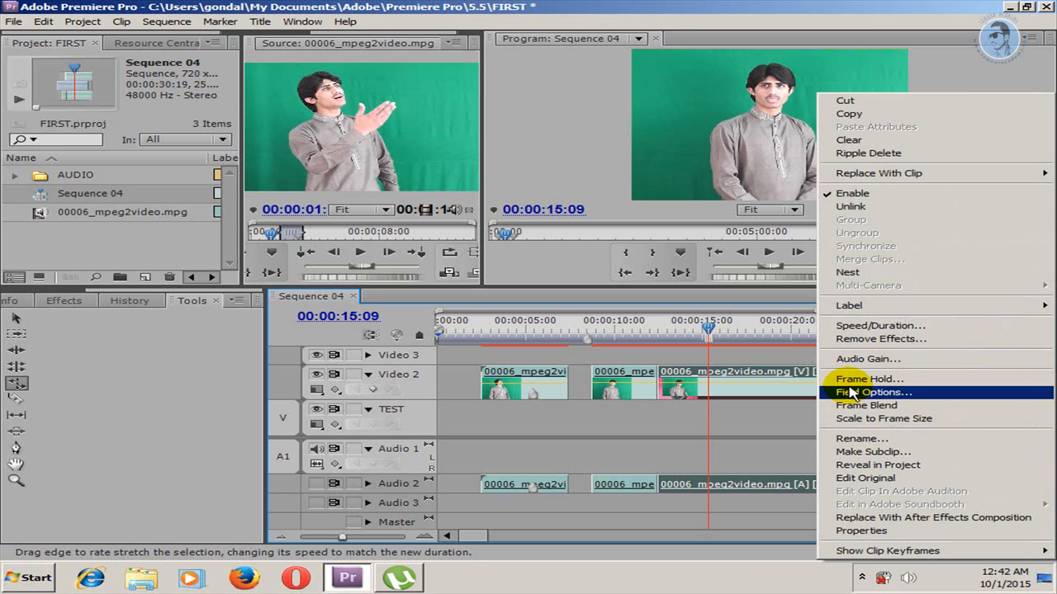
pyautogui.click(880, 326)
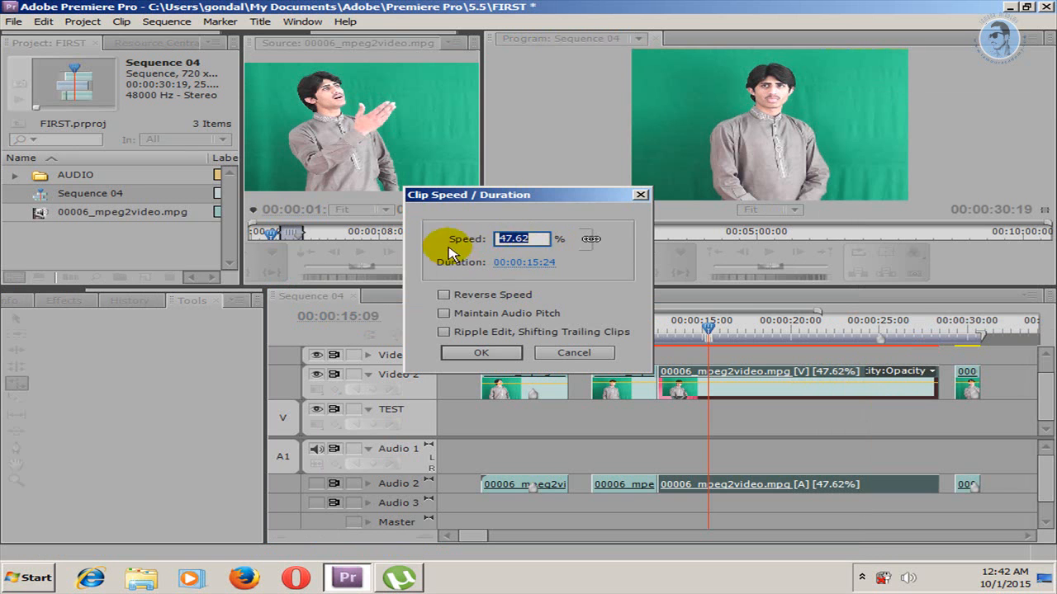
pyautogui.click(571, 353)
pyautogui.moveTo(706, 332)
pyautogui.mouseDown()
pyautogui.moveTo(859, 327)
pyautogui.moveTo(702, 329)
pyautogui.mouseUp()
pyautogui.click(766, 253)
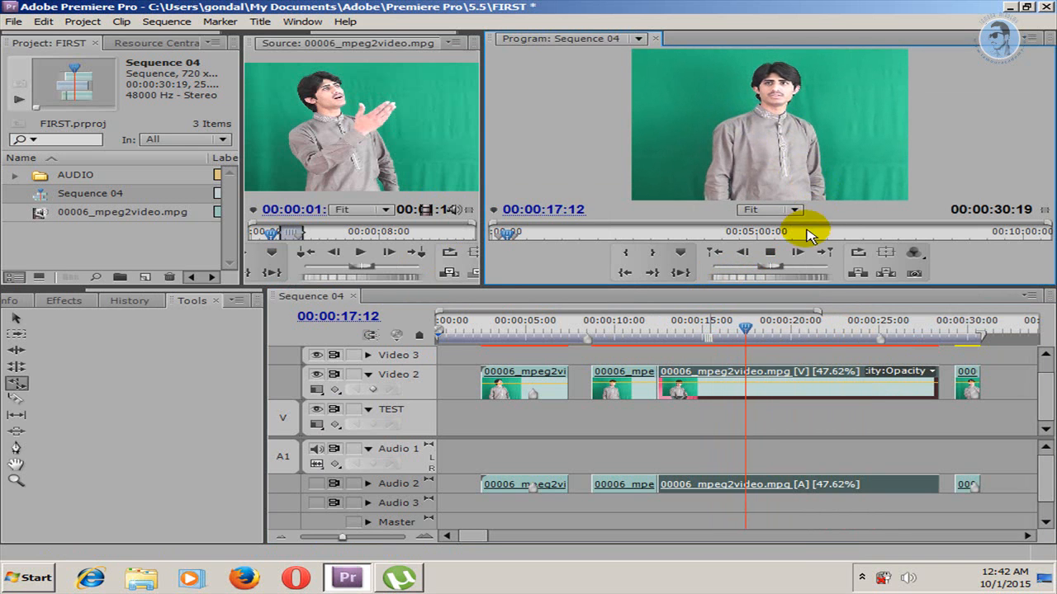
pyautogui.click(772, 253)
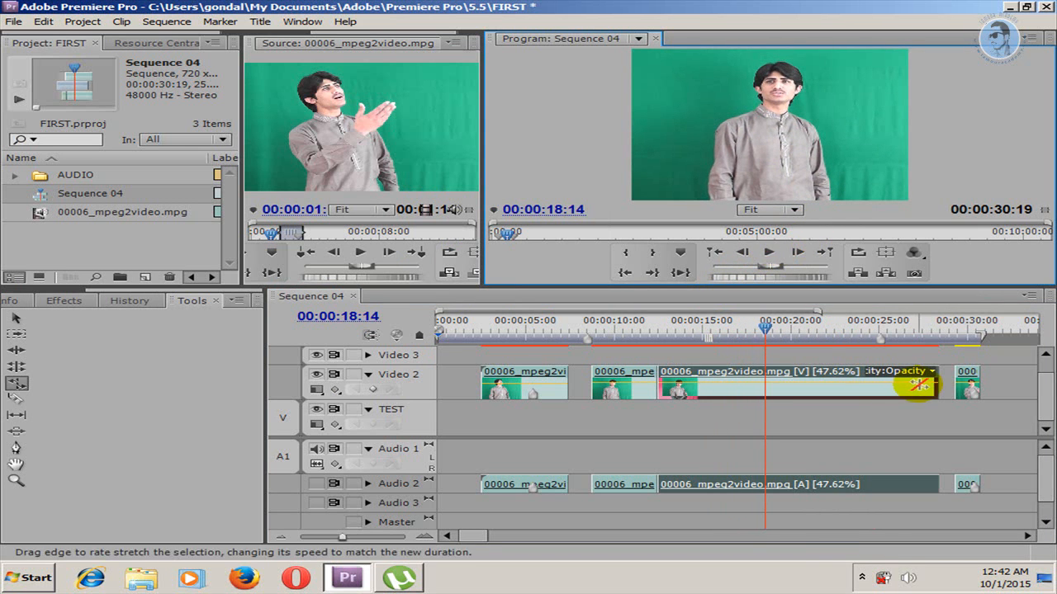
# Step: Shorten the third Video 2 clip with the Rate Stretch tool, speeding it up to about 145%
pyautogui.moveTo(932, 385); pyautogui.dragTo(746, 397)
# Step: Add an opacity keyframe at 00:00:15:21 on the third Video 2 clip with the Pen tool and lower it to 0
pyautogui.click(20, 451)
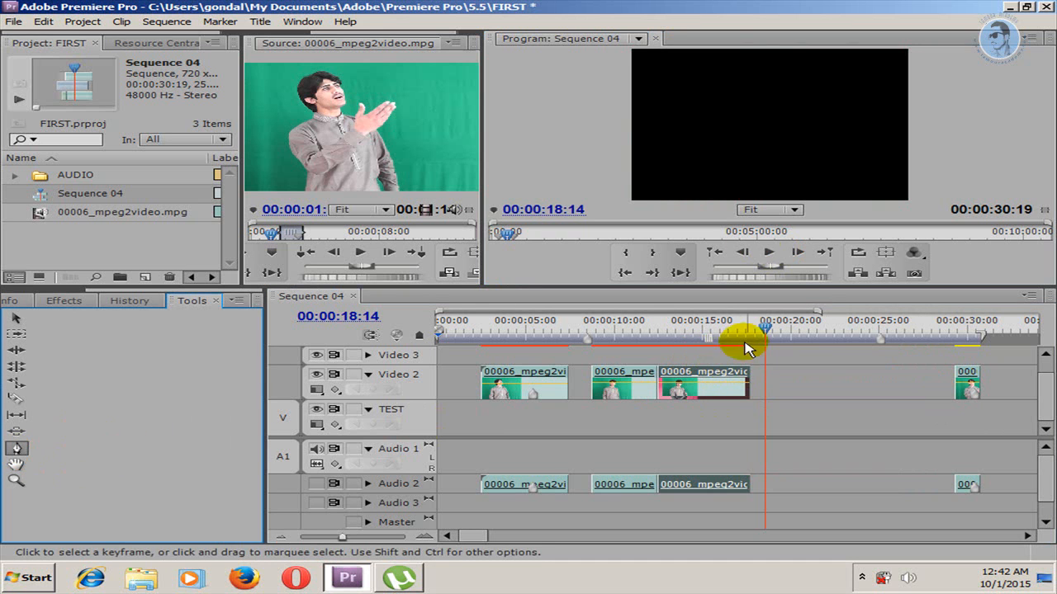
pyautogui.moveTo(695, 380); pyautogui.dragTo(672, 392)
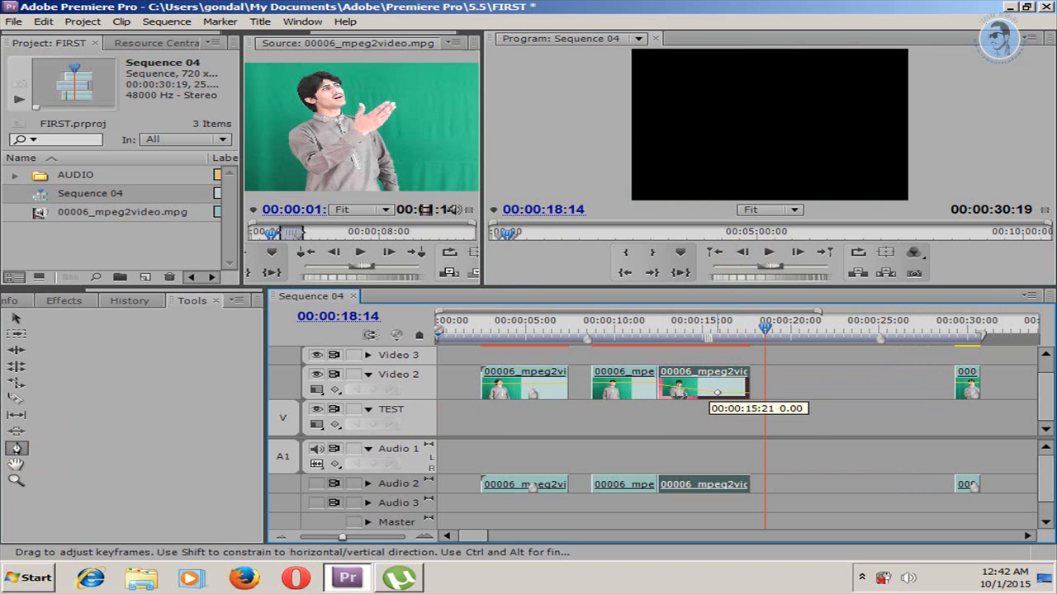
pyautogui.moveTo(717, 393); pyautogui.dragTo(716, 393)
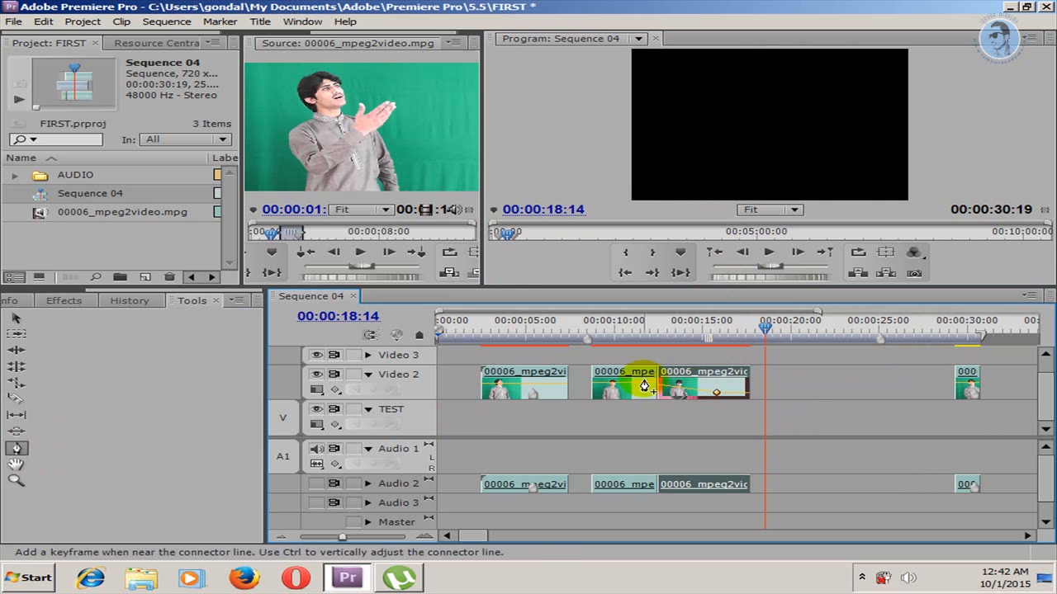
# Step: Choose Show Keyframes for Video 2, select its first clip, and collapse and re-expand the track
pyautogui.click(336, 393)
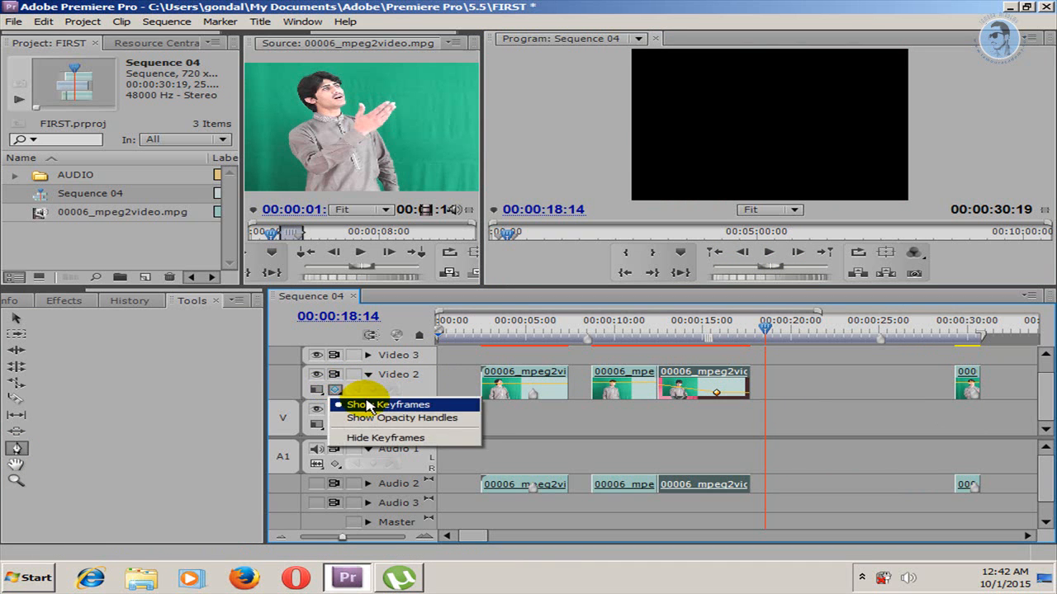
pyautogui.click(360, 400)
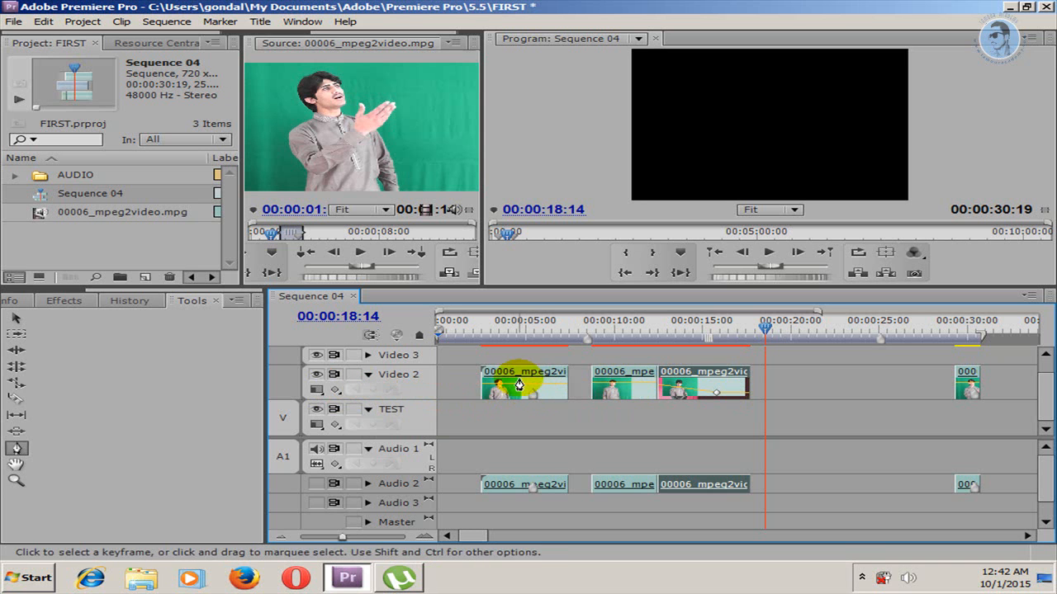
pyautogui.click(521, 380)
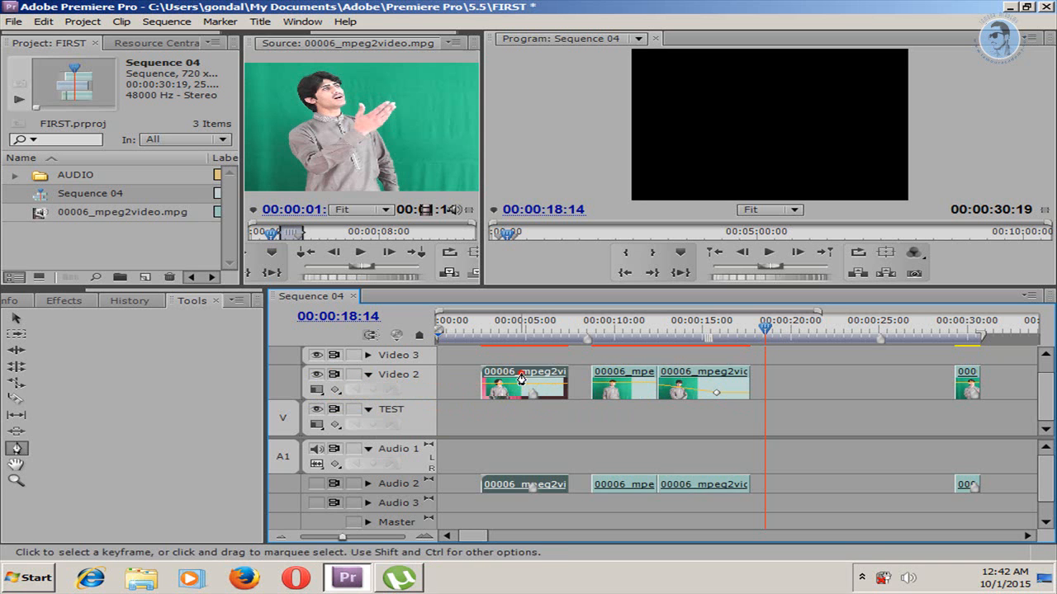
pyautogui.click(367, 377)
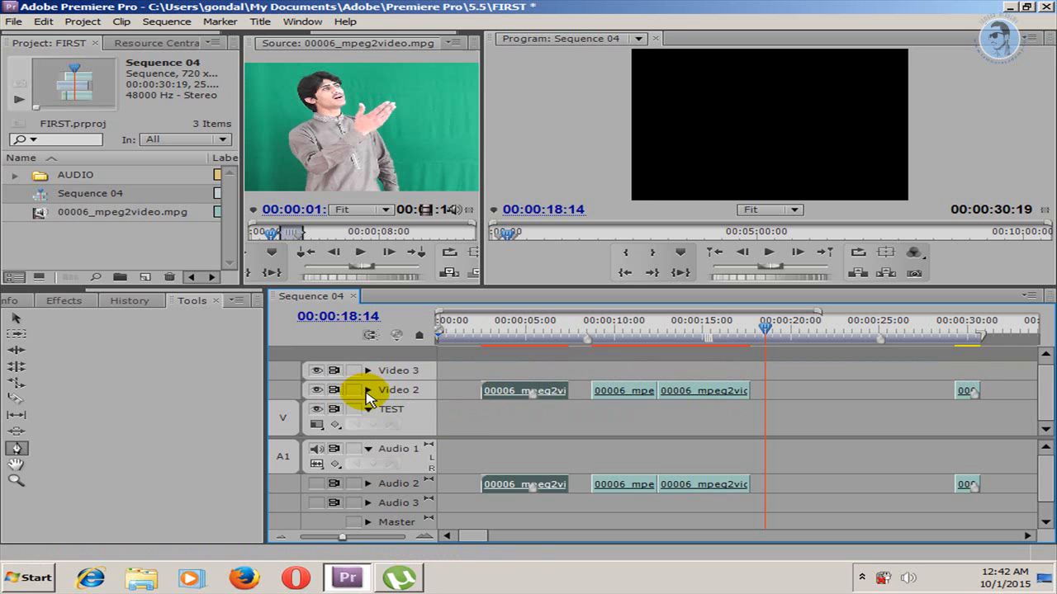
pyautogui.click(368, 390)
# Step: Add two opacity keyframes near the end of the first Video 2 clip and lower the second to create a fade-out
pyautogui.click(537, 391)
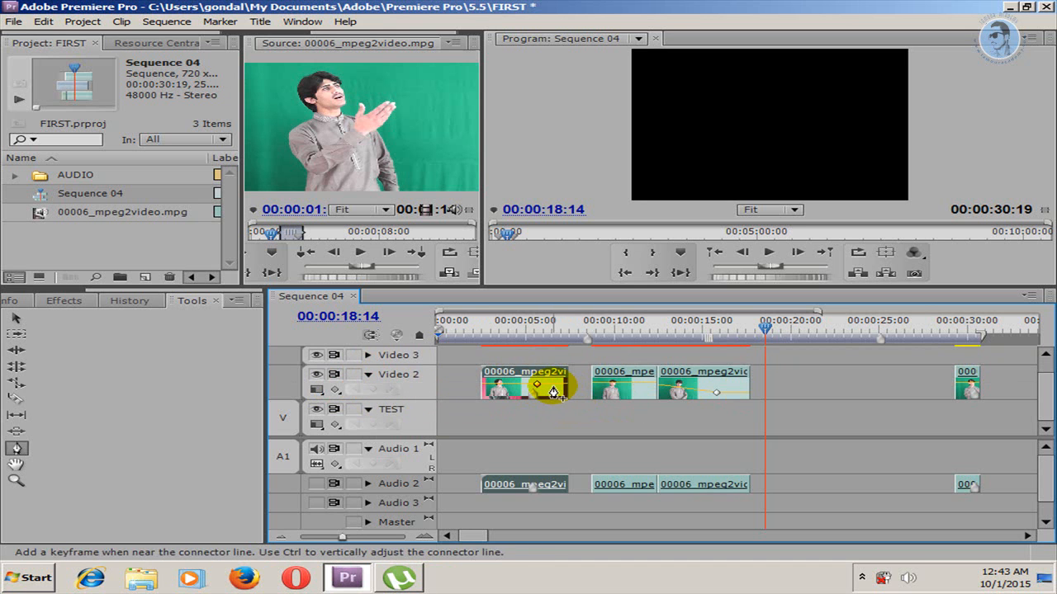
pyautogui.click(554, 386)
pyautogui.moveTo(554, 385); pyautogui.dragTo(554, 396)
# Step: Play back the end of the first Video 2 clip to preview its fade-out, stopping at 00:00:07:02
pyautogui.moveTo(538, 343)
pyautogui.mouseDown()
pyautogui.moveTo(528, 335)
pyautogui.moveTo(533, 342)
pyautogui.mouseUp()
pyautogui.click(769, 252)
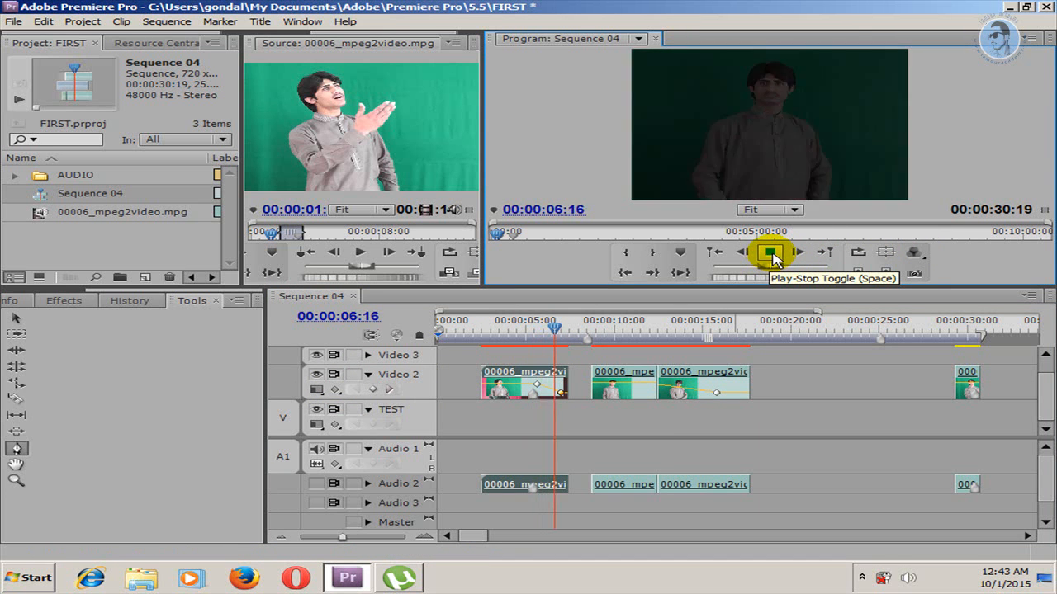
pyautogui.click(771, 257)
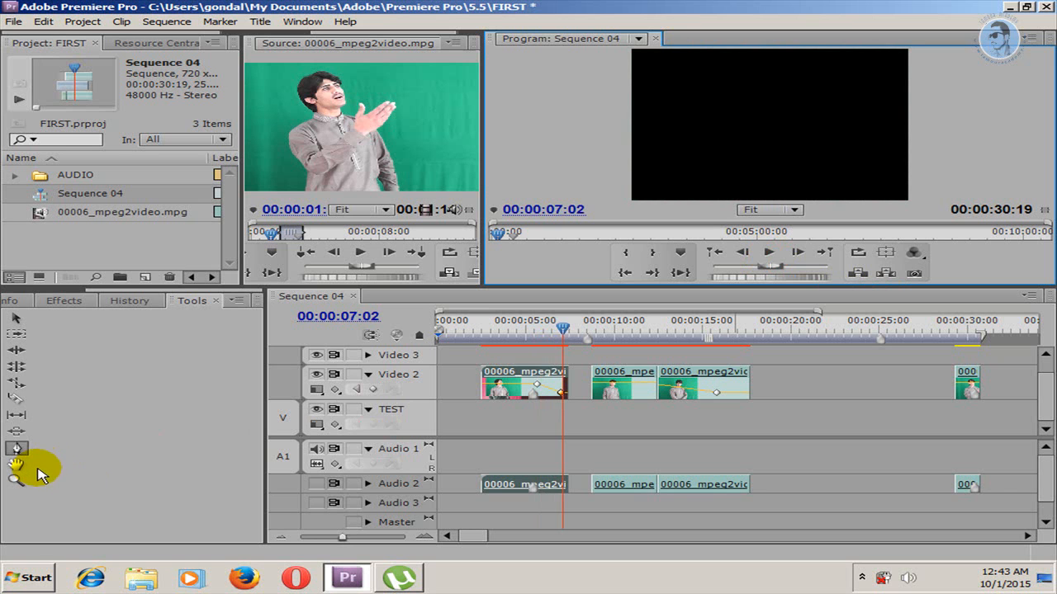
# Step: Move the playhead to 00:00:07:22 and pan the timeline back and forth with the Hand tool
pyautogui.click(18, 466)
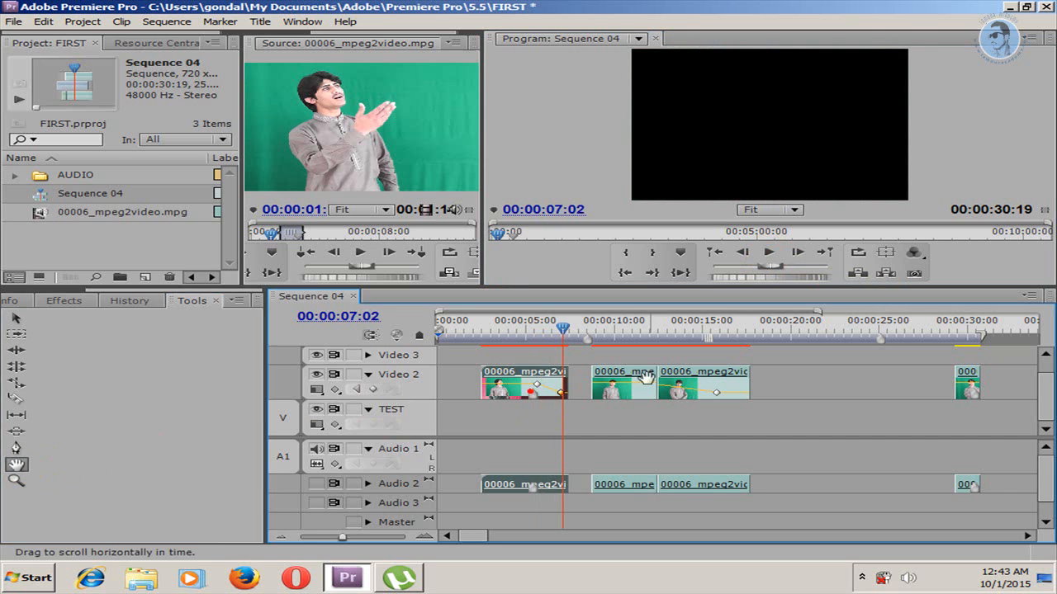
pyautogui.moveTo(573, 330); pyautogui.dragTo(585, 359)
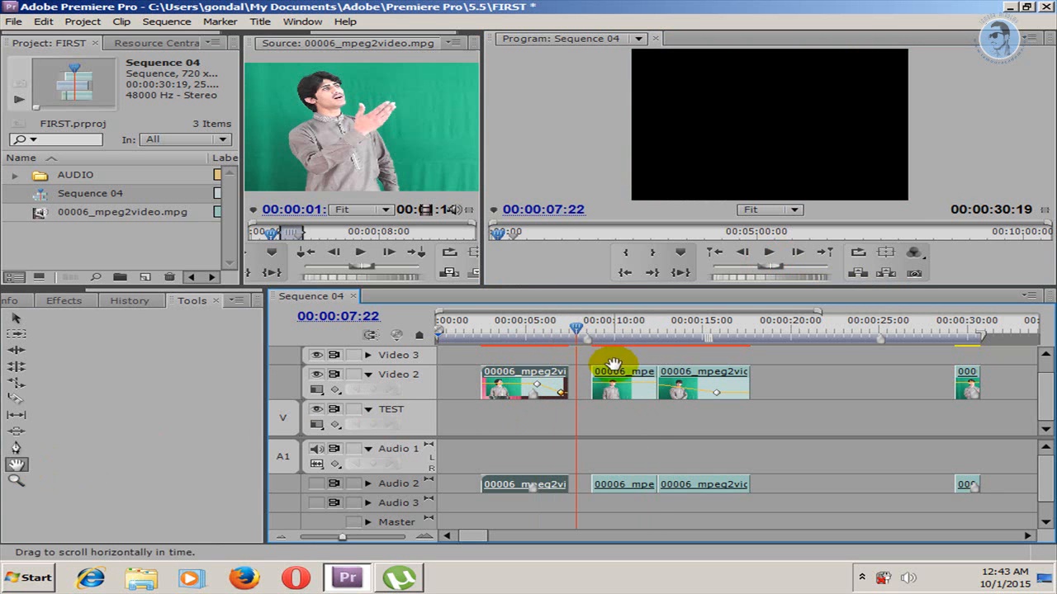
pyautogui.moveTo(659, 385); pyautogui.dragTo(816, 389)
pyautogui.moveTo(918, 382); pyautogui.dragTo(619, 384)
pyautogui.moveTo(946, 382); pyautogui.dragTo(552, 384)
pyautogui.moveTo(873, 379); pyautogui.dragTo(1000, 397)
pyautogui.moveTo(693, 406); pyautogui.dragTo(1053, 399)
# Step: Zoom the timeline in and out around the Video 2 clips, starting with the Zoom tool
pyautogui.click(17, 481)
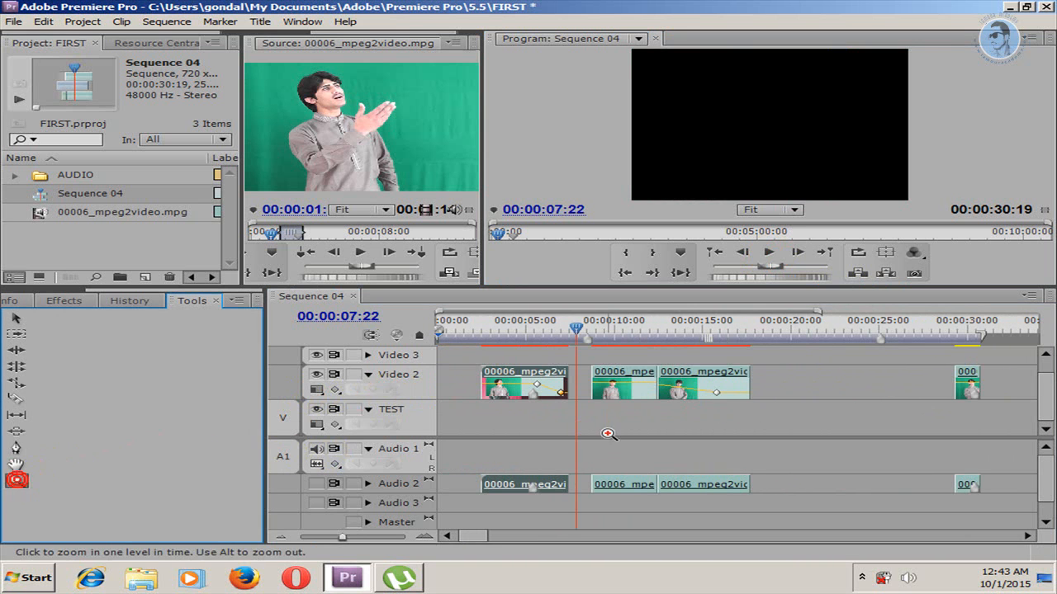
pyautogui.click(610, 389)
pyautogui.click(610, 381)
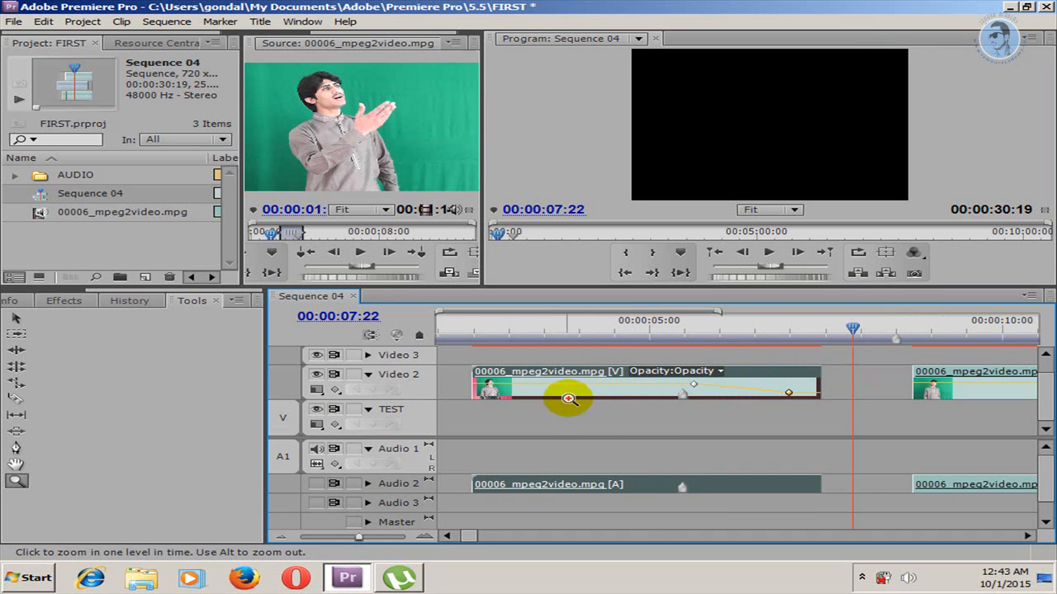
pyautogui.moveTo(359, 539); pyautogui.dragTo(340, 539)
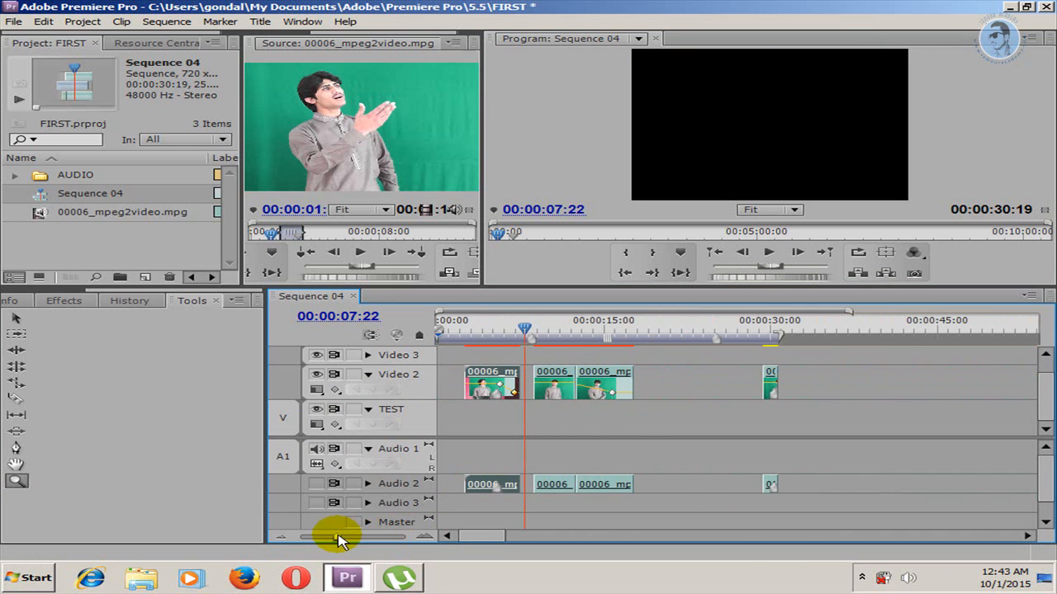
pyautogui.click(395, 538)
pyautogui.press('=')
pyautogui.press('=')
pyautogui.press('=')
pyautogui.press('-')
pyautogui.press('=')
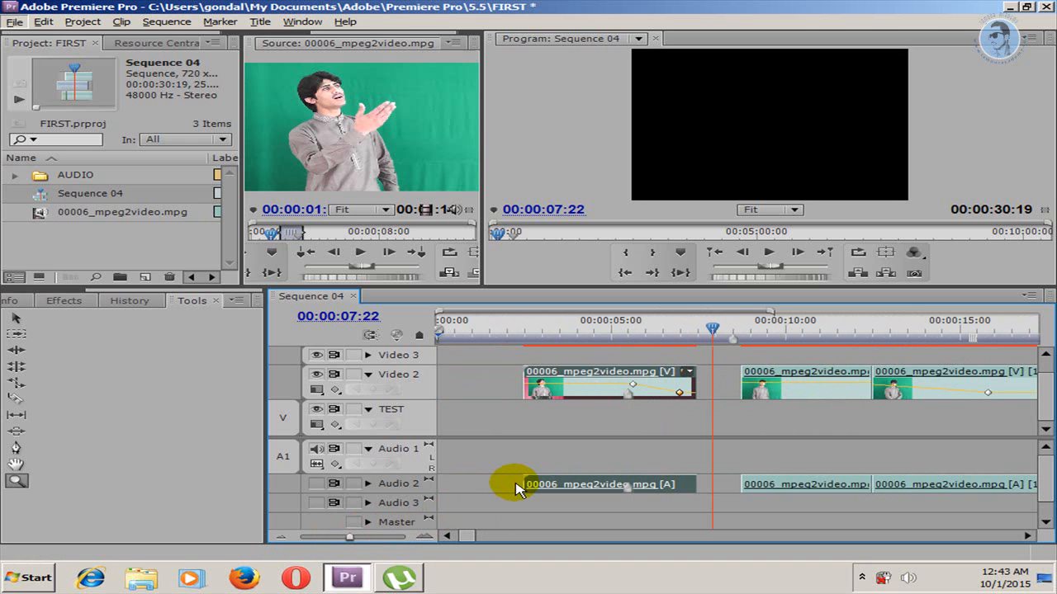
# Step: Ripple delete the gap before the first Video 2 clip and the gap between the first and second clips
pyautogui.rightClick(488, 388)
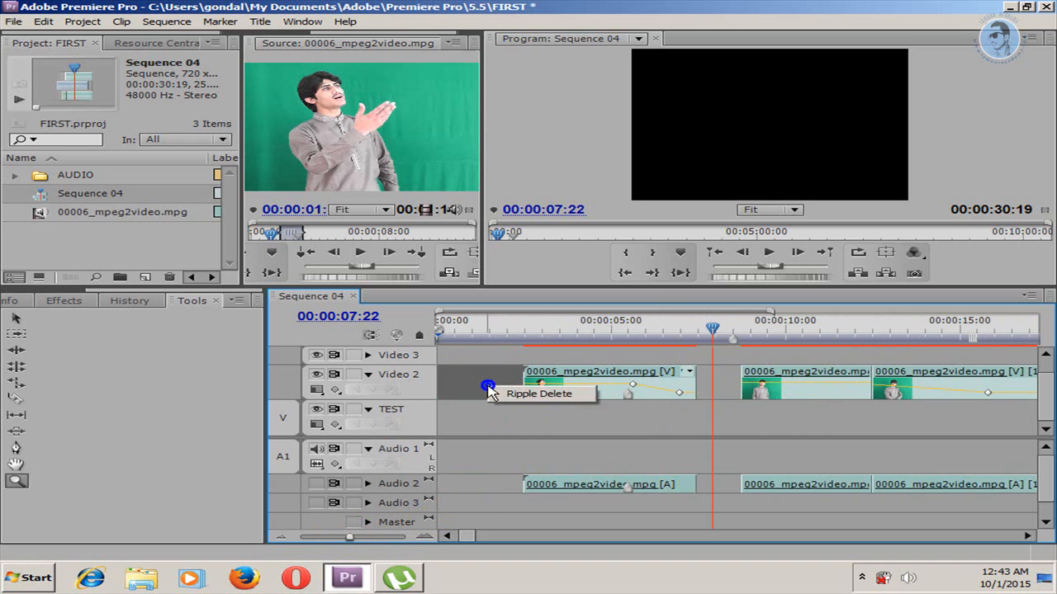
pyautogui.click(504, 395)
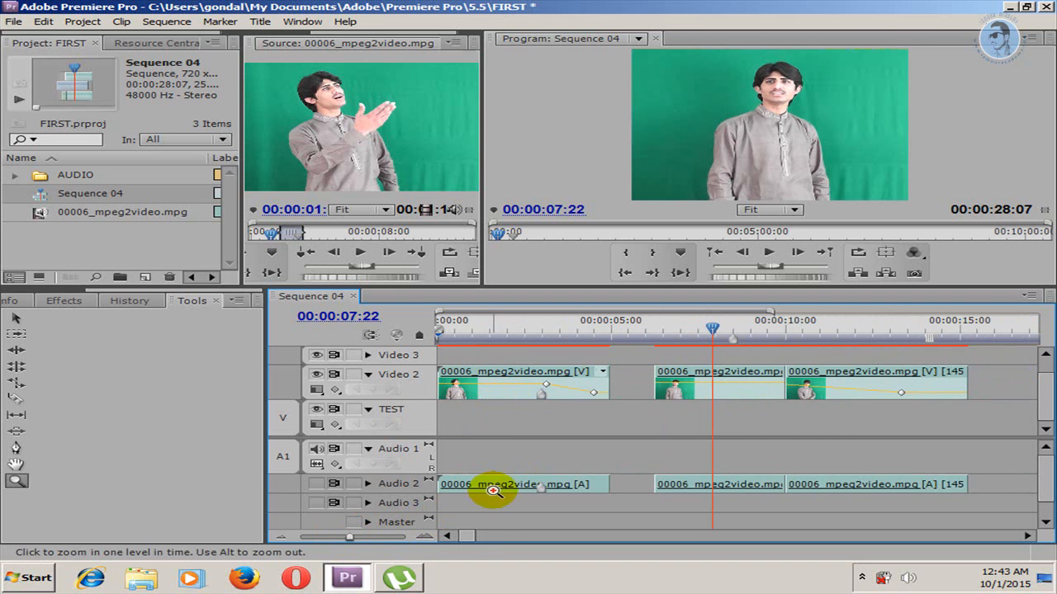
pyautogui.rightClick(625, 396)
pyautogui.click(635, 400)
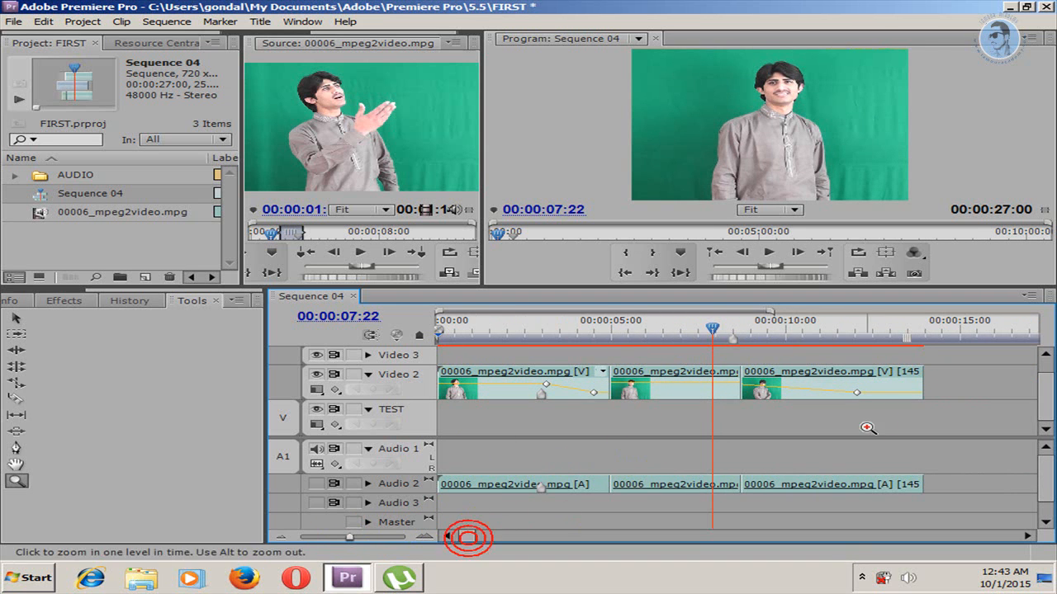
# Step: Enable Reverse Speed on the third Video 2 clip and play the sequence into the reversed clip
pyautogui.click(17, 317)
pyautogui.click(776, 376)
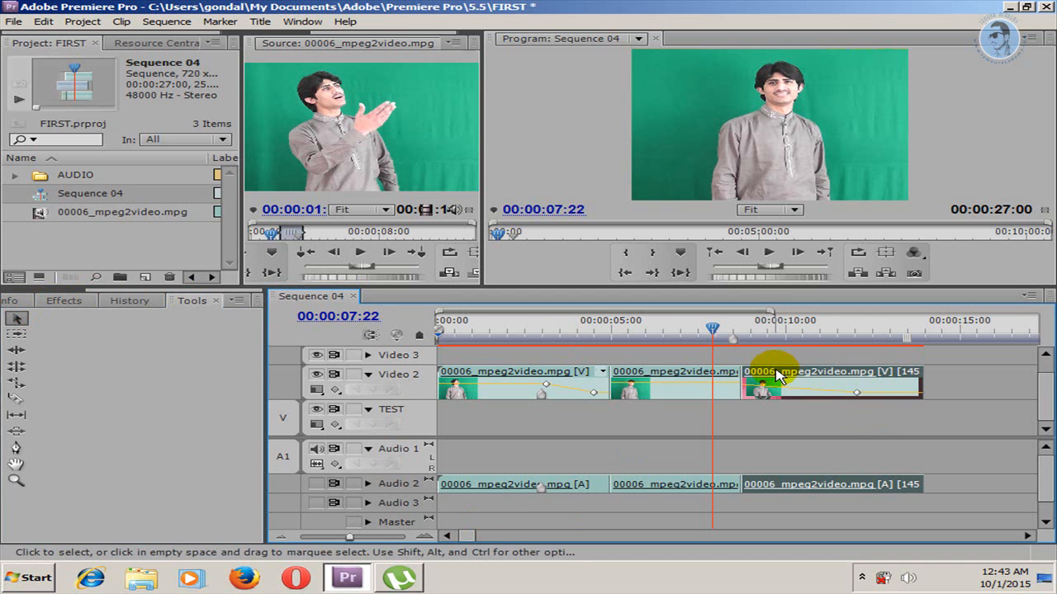
pyautogui.rightClick(776, 376)
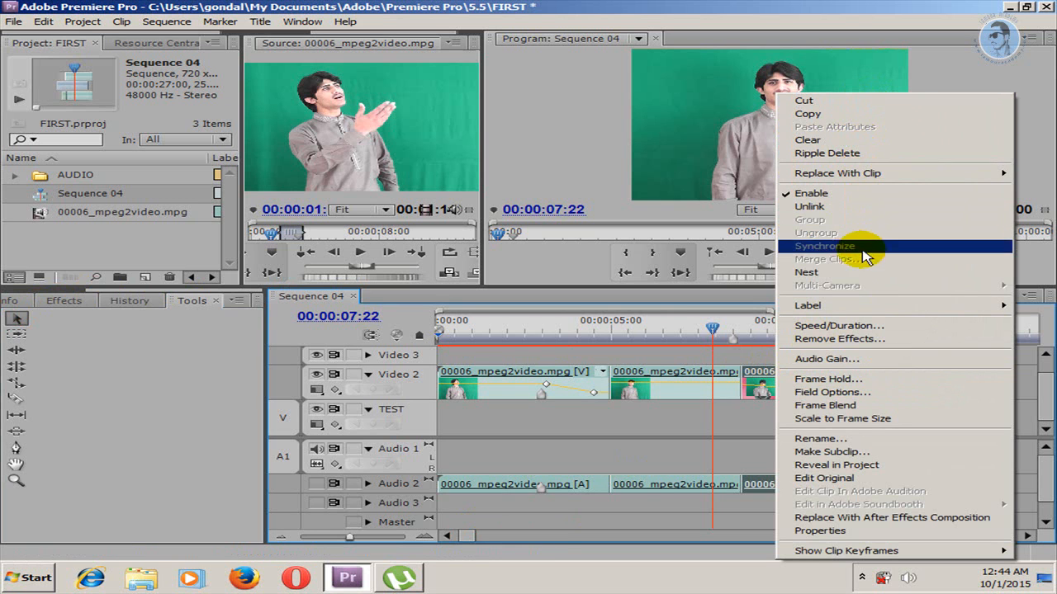
pyautogui.click(856, 331)
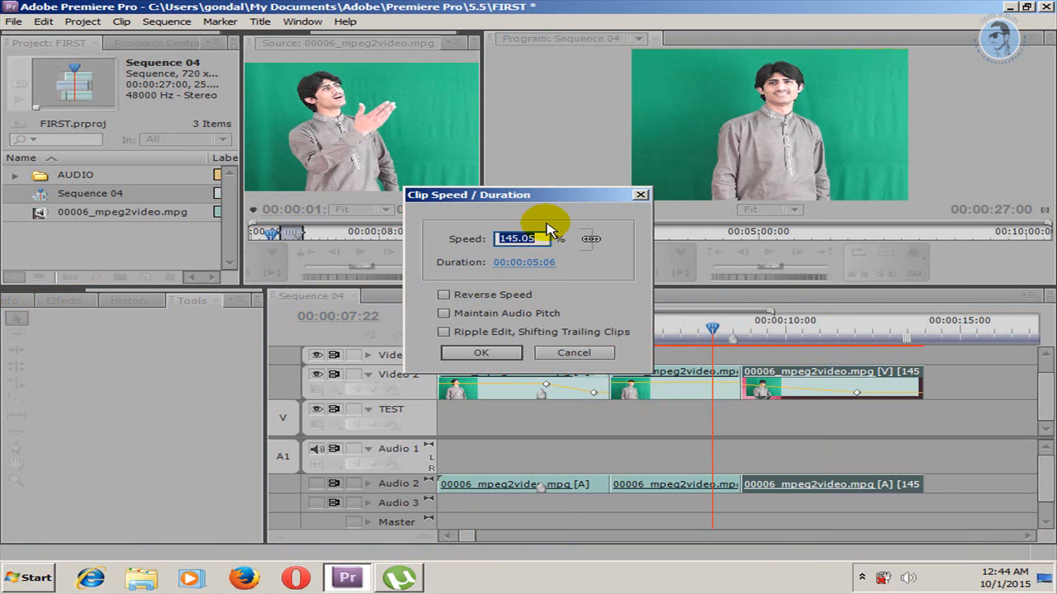
pyautogui.moveTo(545, 198); pyautogui.dragTo(498, 165)
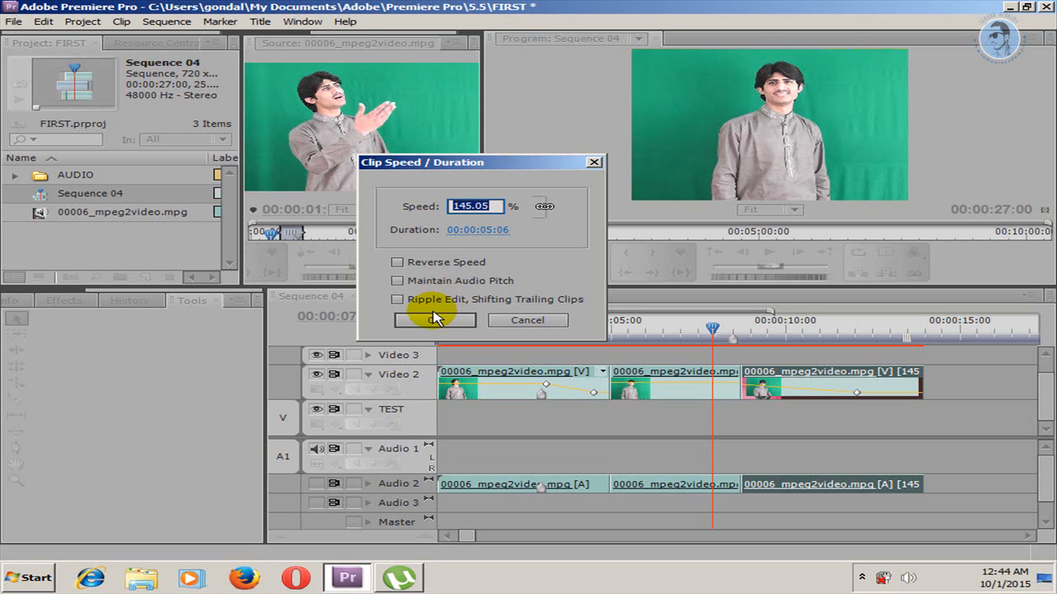
pyautogui.click(442, 266)
pyautogui.click(430, 319)
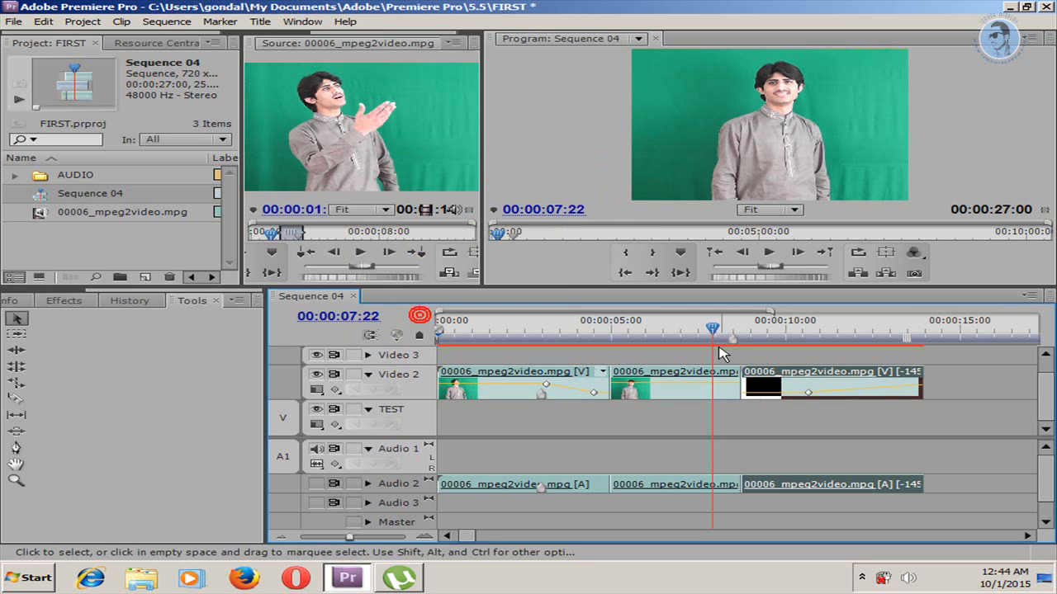
pyautogui.press('Return')
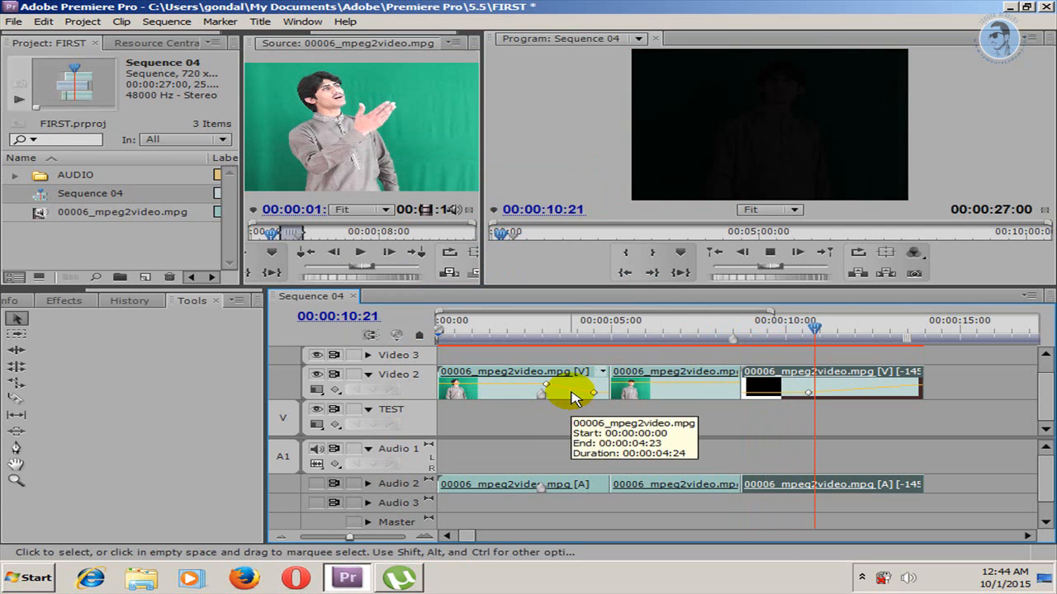
pyautogui.press('space')
# Step: Open the Remove Effects options for the second Video 2 clip and close them
pyautogui.rightClick(677, 385)
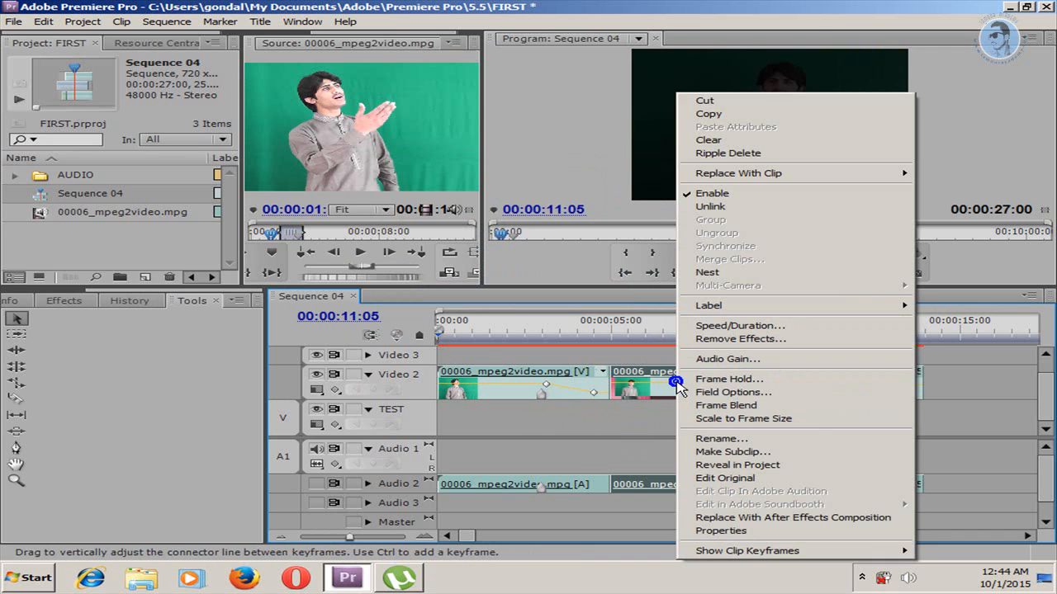
pyautogui.click(705, 338)
pyautogui.click(523, 357)
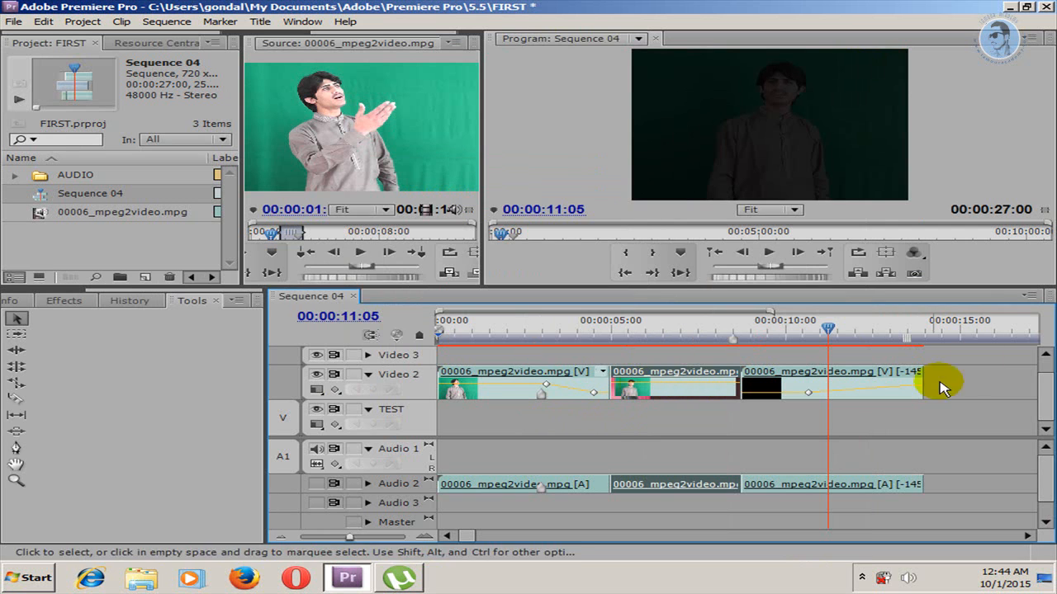
# Step: Scrub the playhead back to 00:00:05:20 within the second Video 2 clip
pyautogui.moveTo(854, 330); pyautogui.dragTo(637, 332)
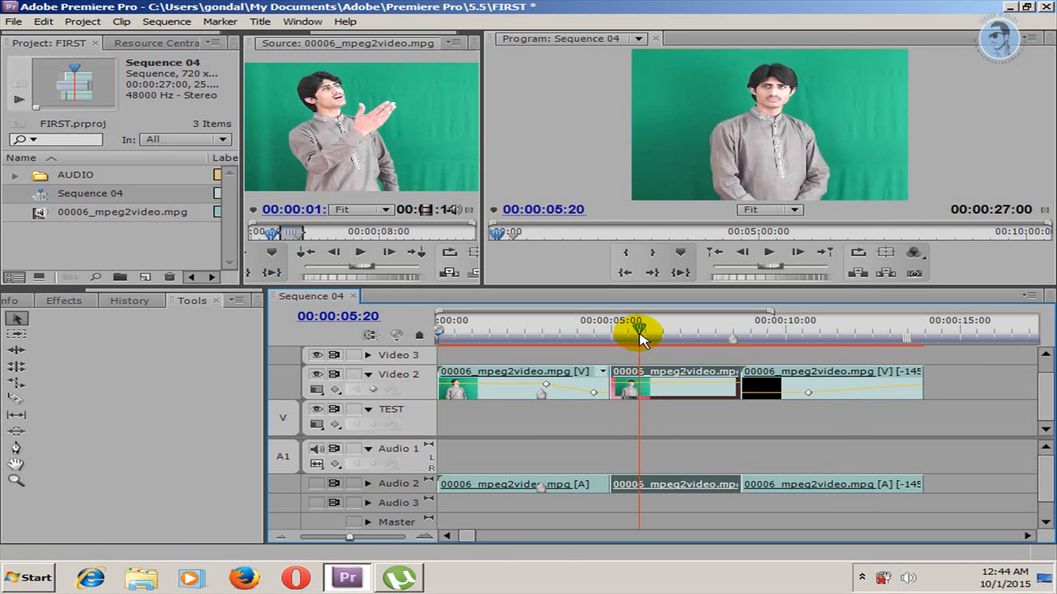
# Step: Open the Audio Gain options for the second Video 2 clip and close them without changes
pyautogui.rightClick(668, 377)
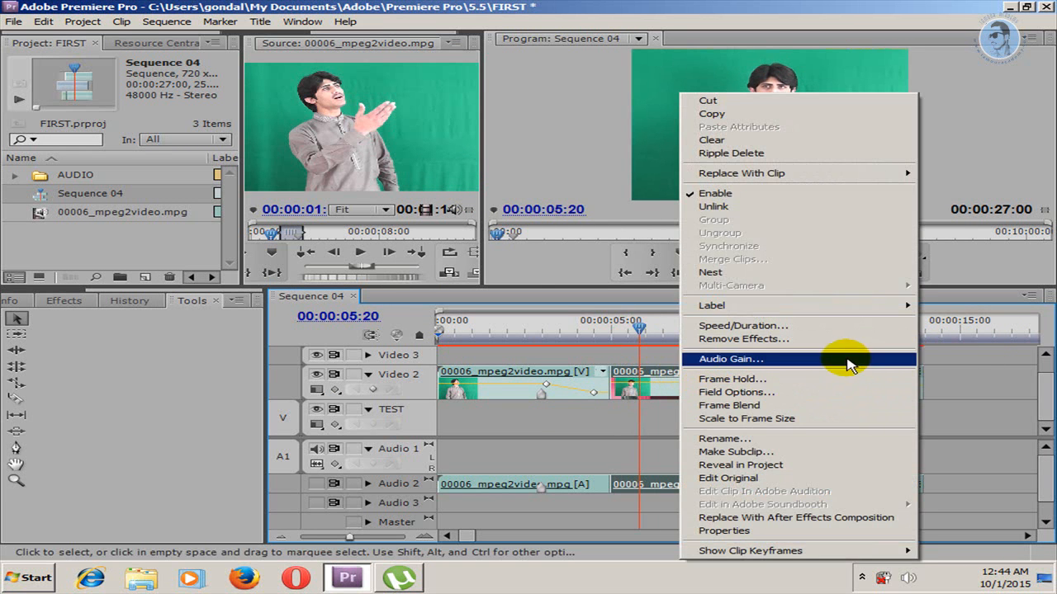
pyautogui.click(712, 359)
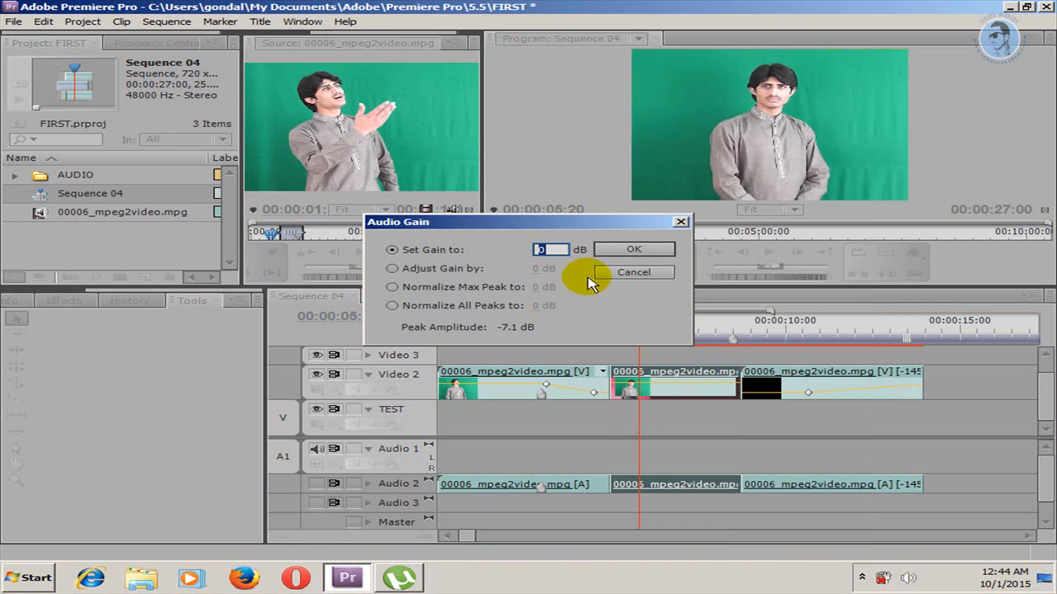
pyautogui.click(681, 224)
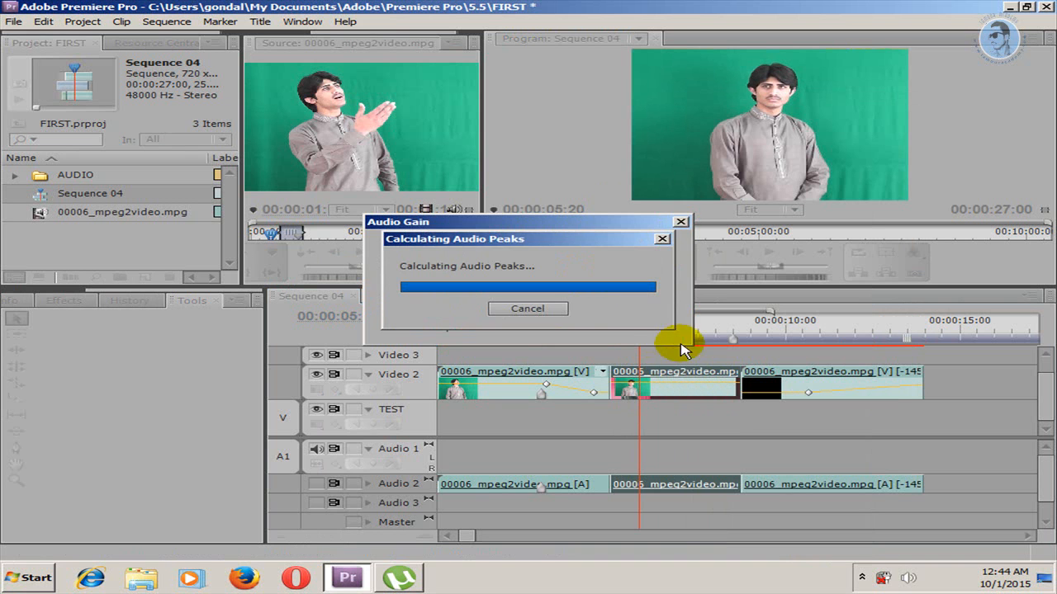
# Step: Inspect the Hold On choices in the second Video 2 clip's Frame Hold Options and close them without changes
pyautogui.rightClick(674, 379)
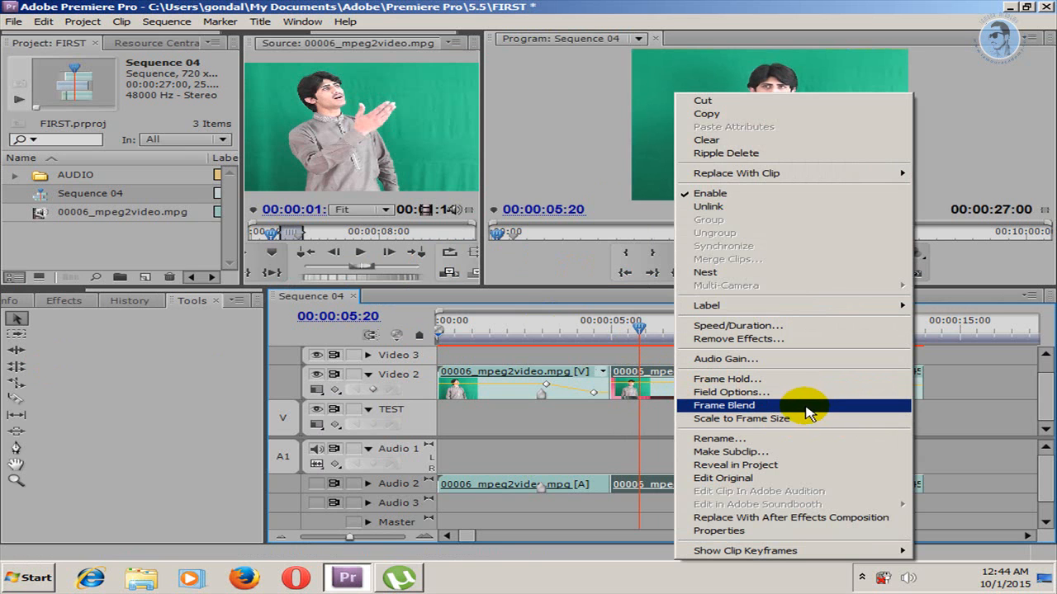
pyautogui.click(851, 388)
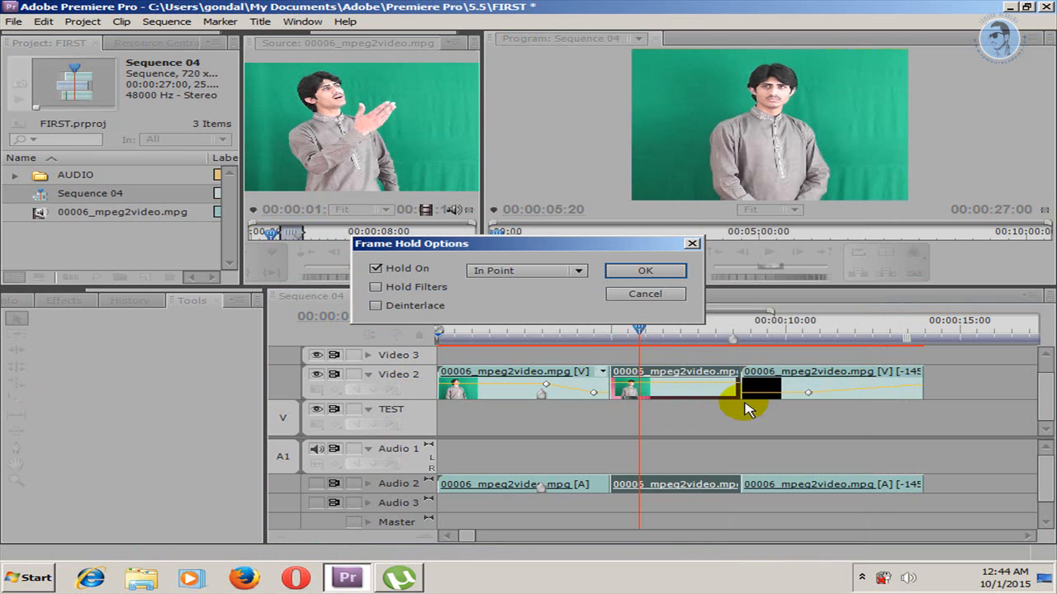
pyautogui.click(567, 275)
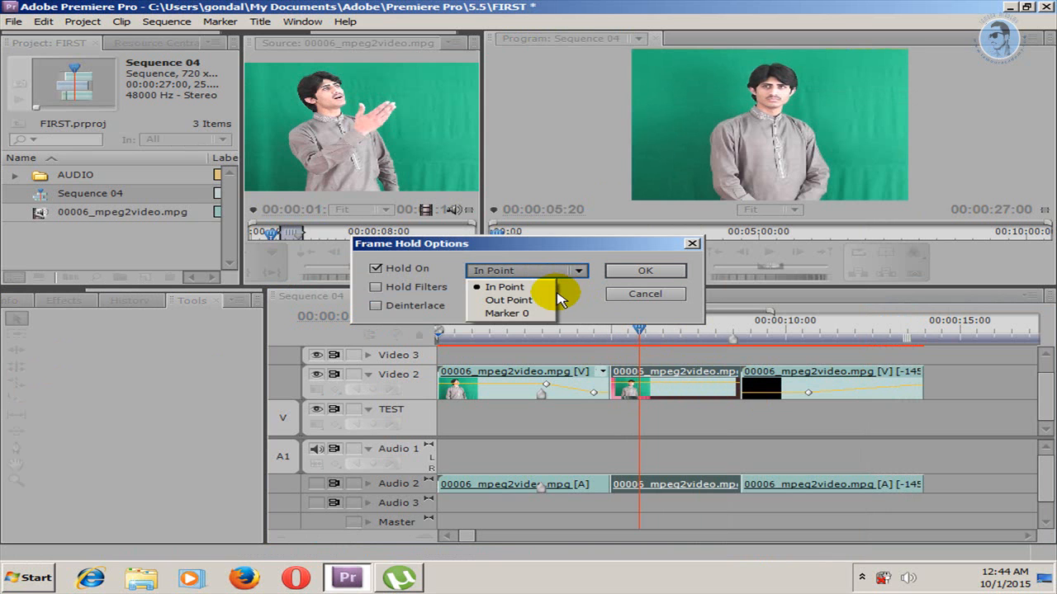
pyautogui.click(692, 243)
# Step: View the Field Options of the second Video 2 clip and cancel them
pyautogui.rightClick(673, 373)
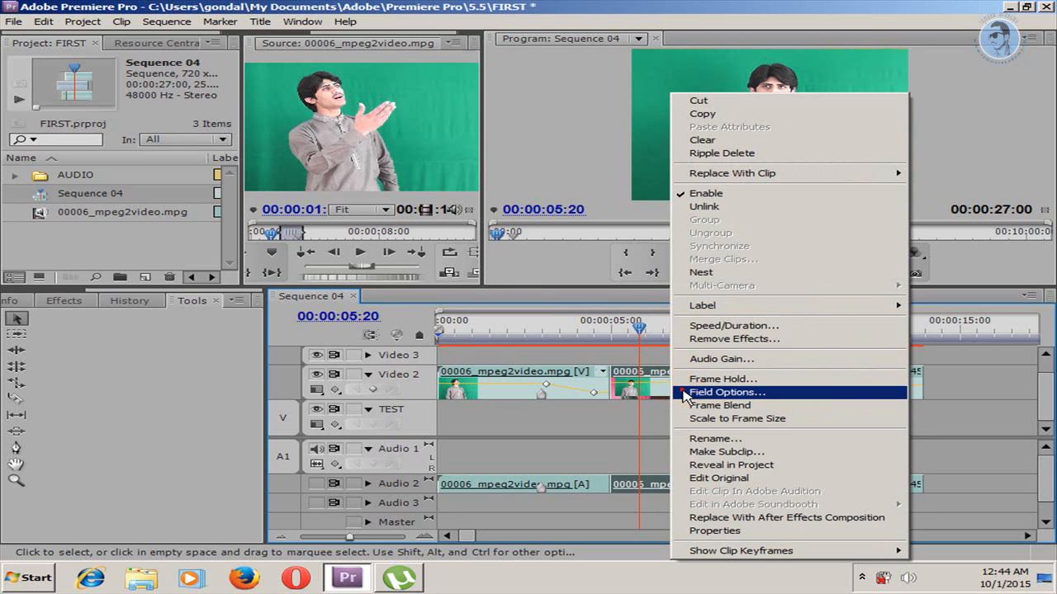
pyautogui.click(684, 393)
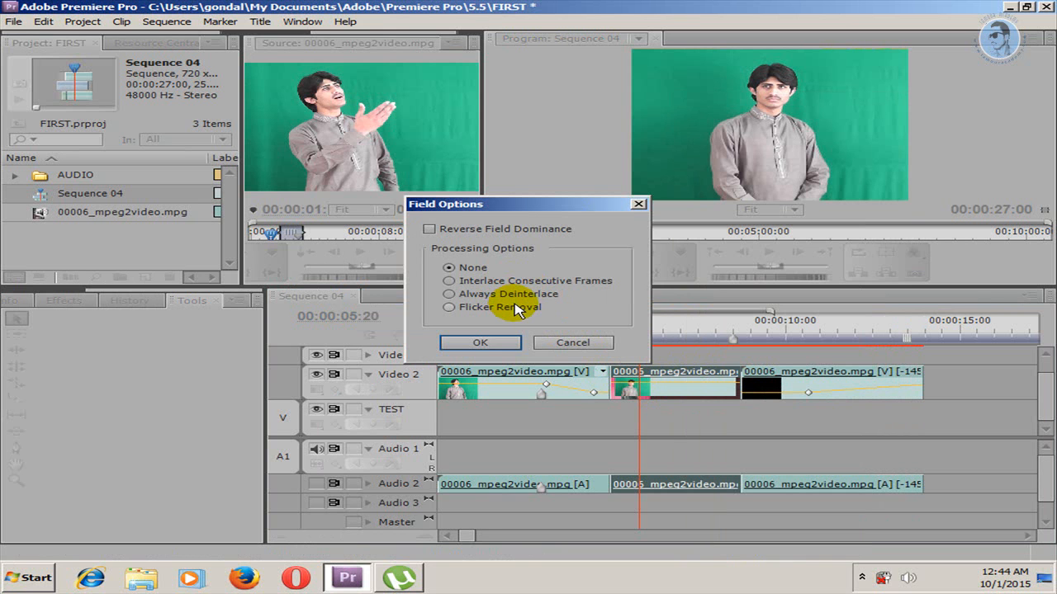
pyautogui.click(573, 342)
# Step: Look through the Show Clip Keyframes choices for the second Video 2 clip, dismiss them and deselect the clip
pyautogui.rightClick(715, 396)
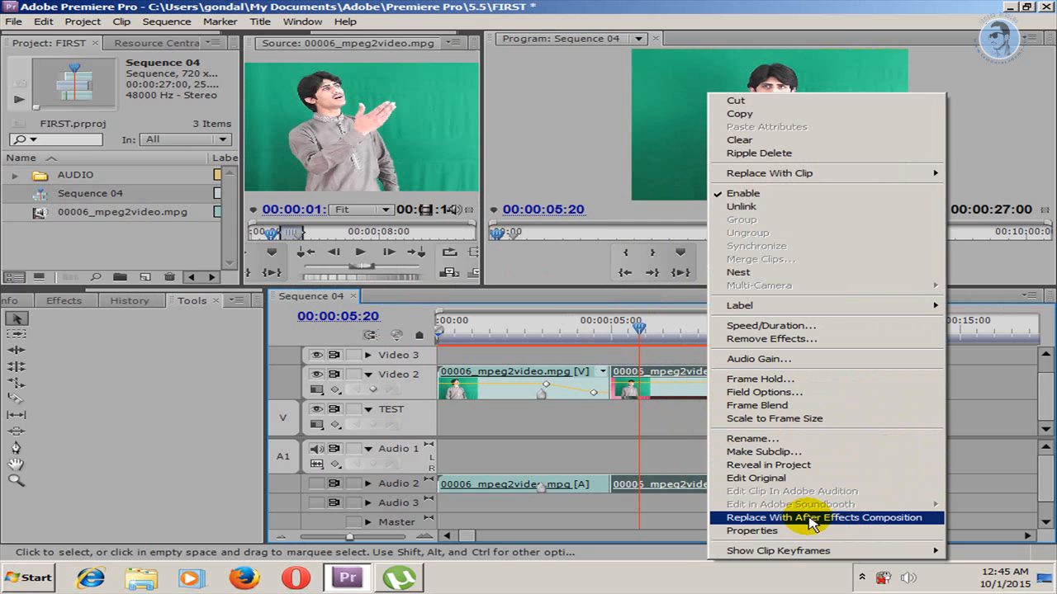
pyautogui.moveTo(772, 552)
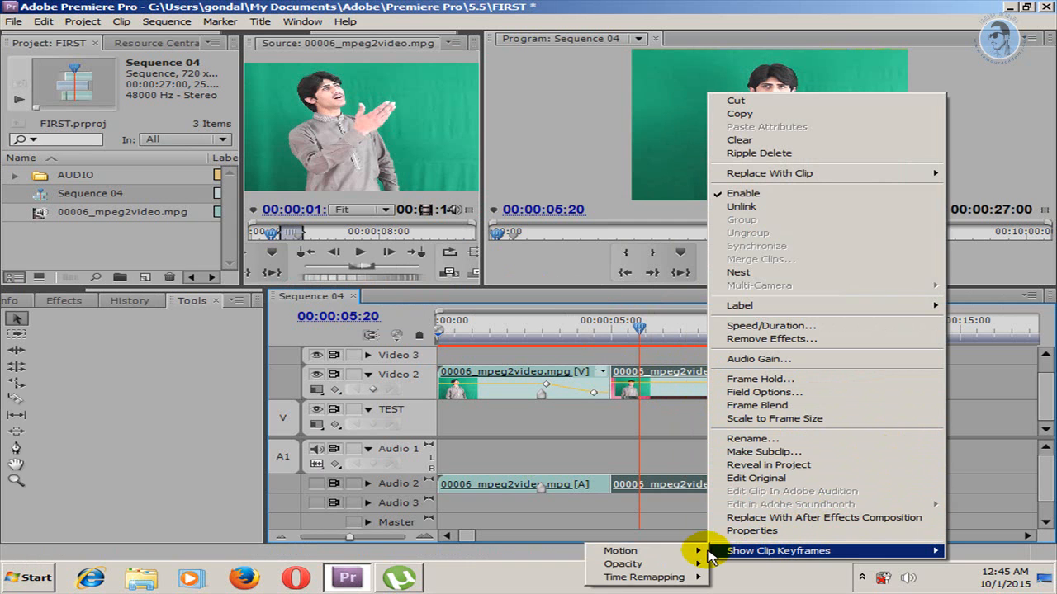
pyautogui.moveTo(683, 551)
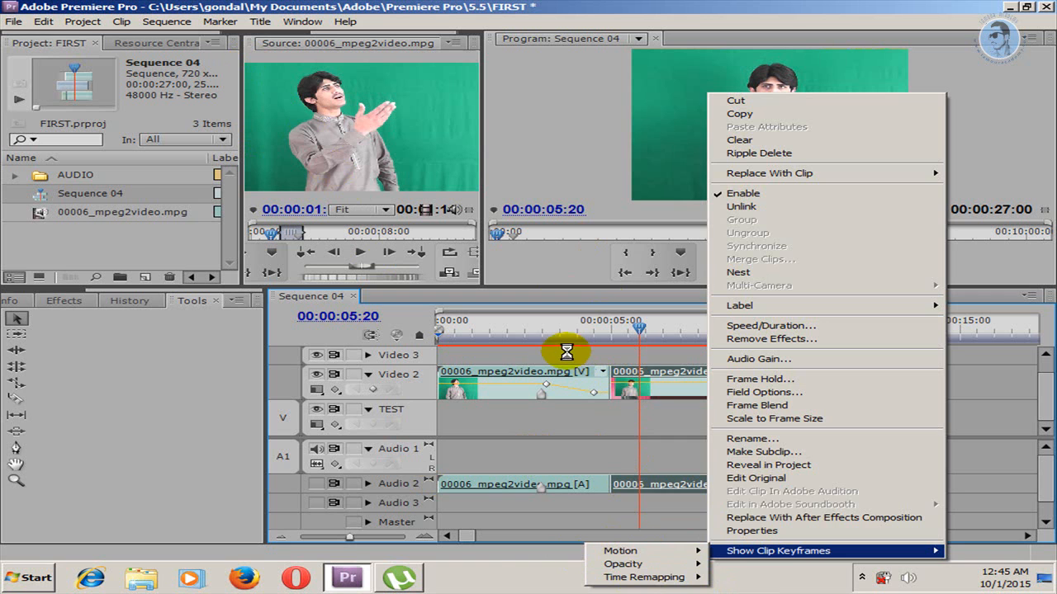
pyautogui.click(542, 350)
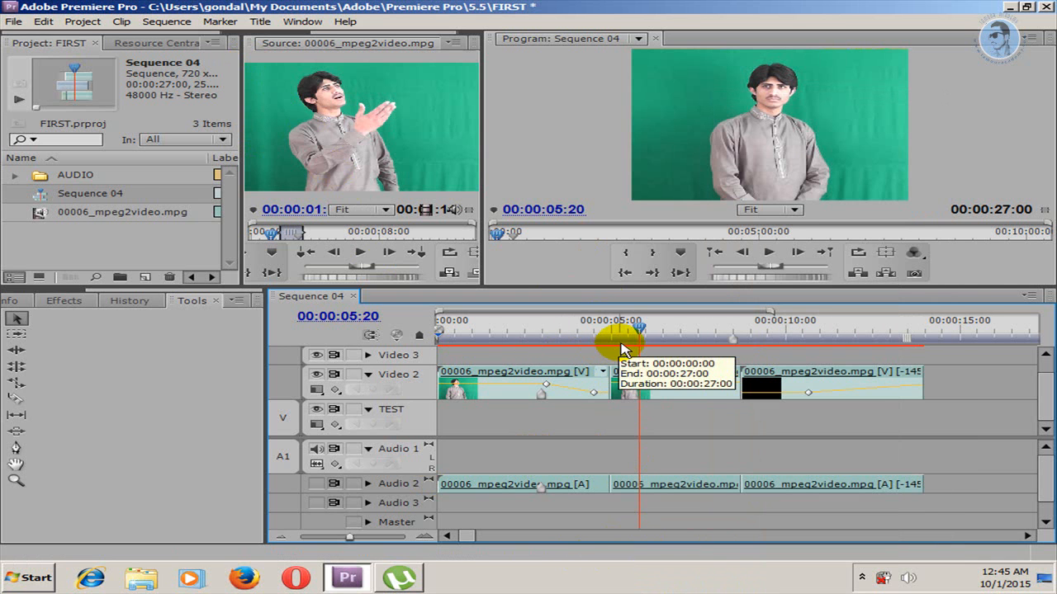
# Step: Scrub the playhead back to 00:00:03:16 within the first Video 2 clip
pyautogui.moveTo(630, 345); pyautogui.dragTo(564, 330)
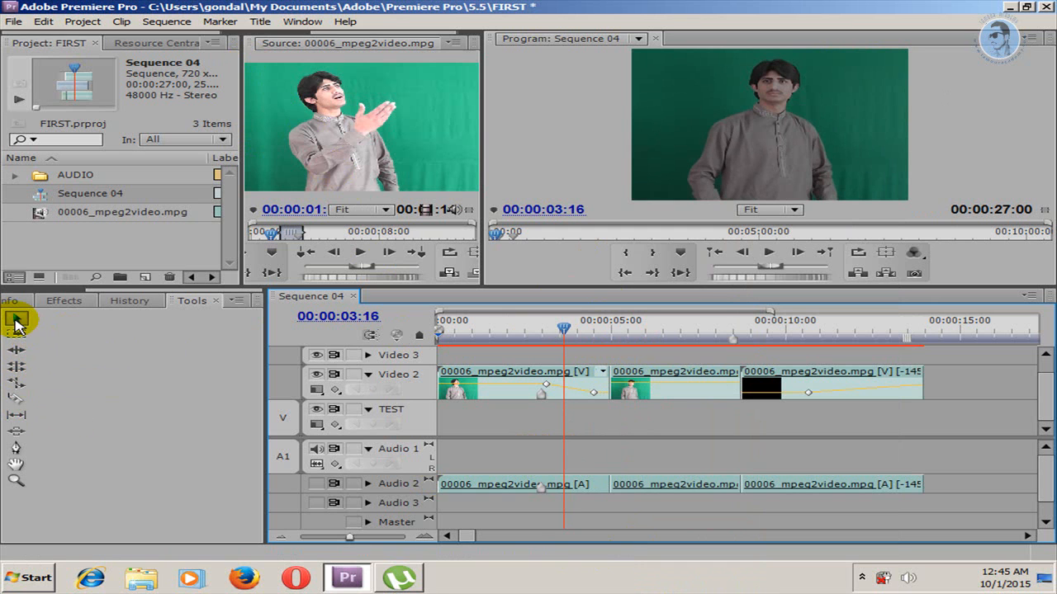
pyautogui.click(17, 416)
pyautogui.click(30, 399)
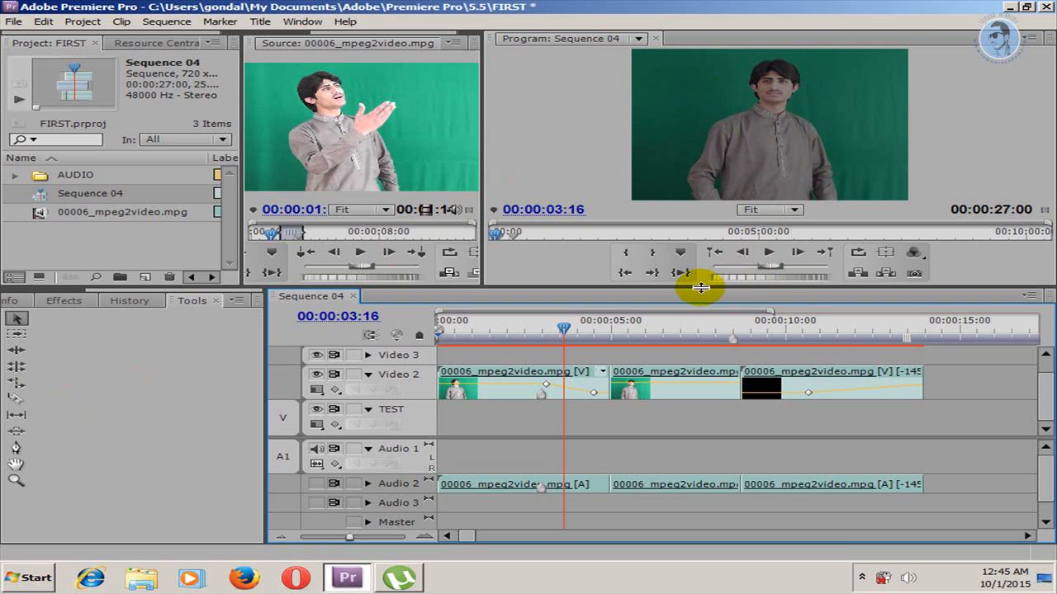
# Step: Enlarge the monitor area above the timeline, try the Program monitor at 10% magnification and return it to Fit
pyautogui.moveTo(700, 286); pyautogui.dragTo(644, 378)
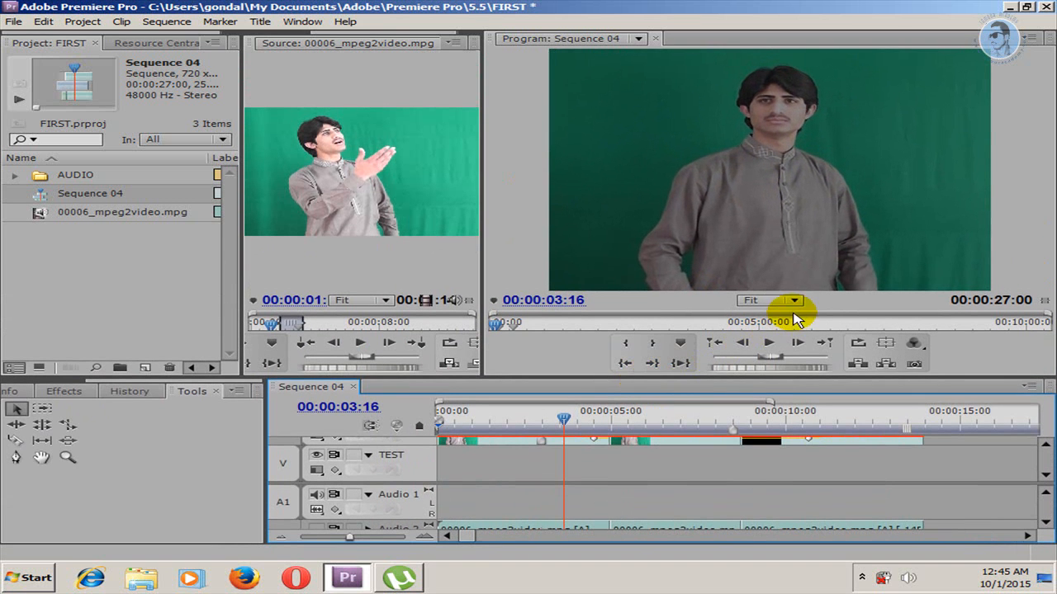
pyautogui.click(794, 302)
pyautogui.click(776, 336)
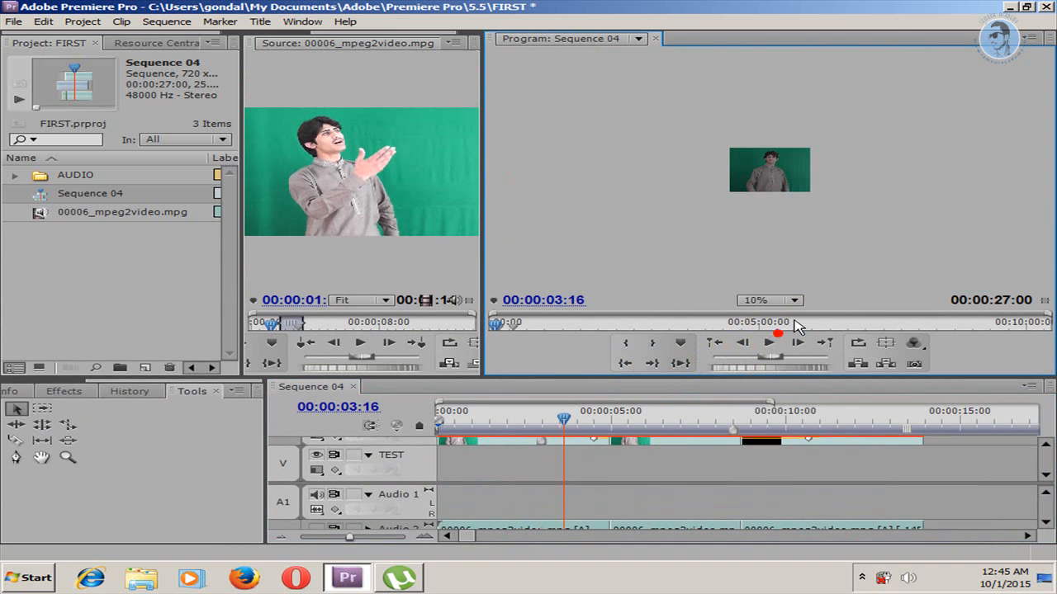
pyautogui.click(793, 304)
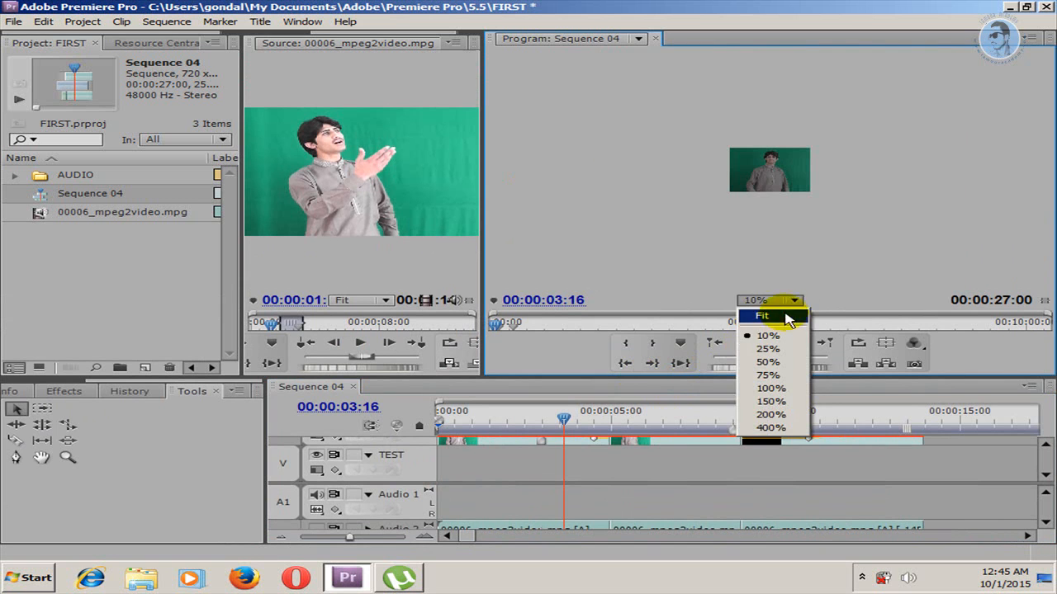
pyautogui.click(778, 314)
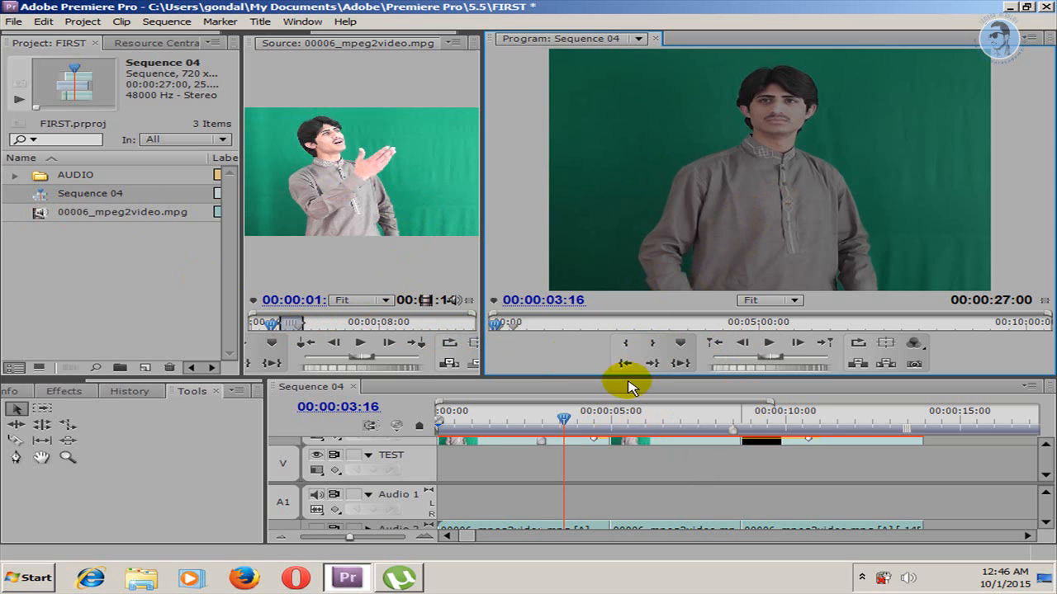
# Step: Move the playhead to 00:00:06:00, open the Export Frame options for that frame and cancel them
pyautogui.moveTo(575, 423); pyautogui.dragTo(648, 421)
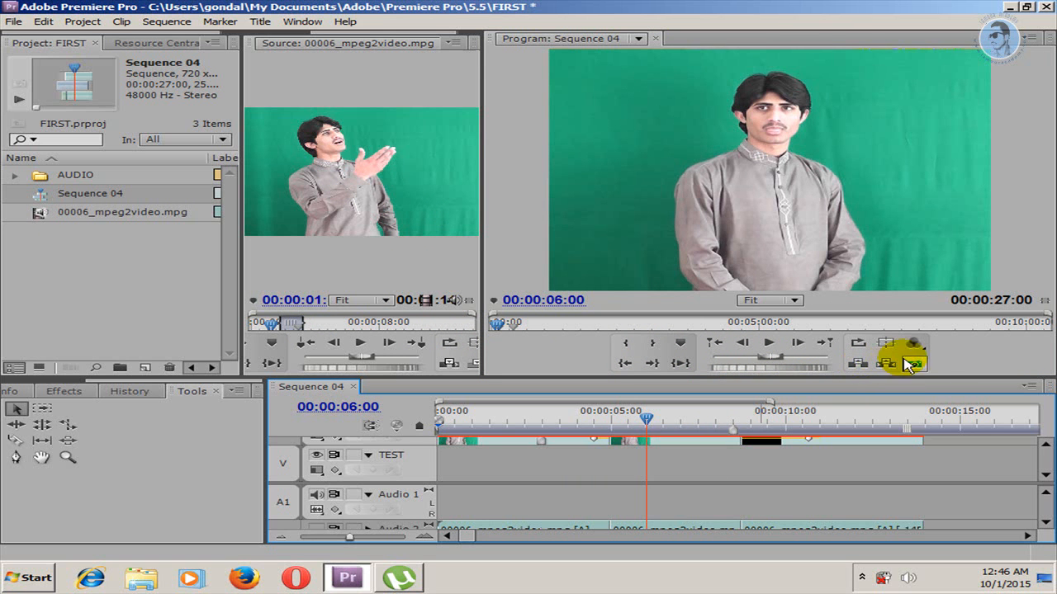
pyautogui.click(914, 364)
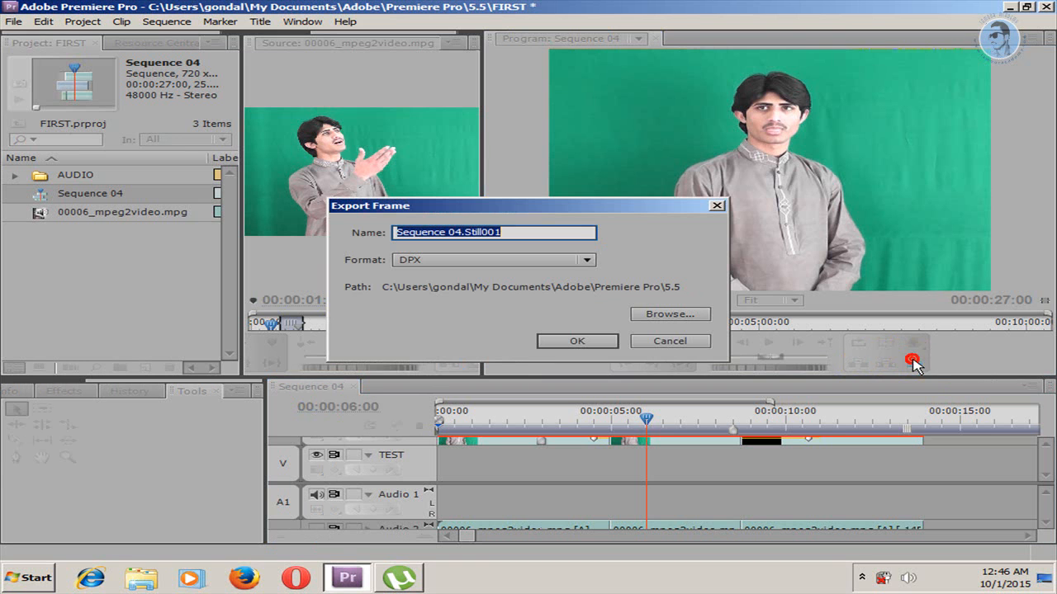
pyautogui.click(696, 344)
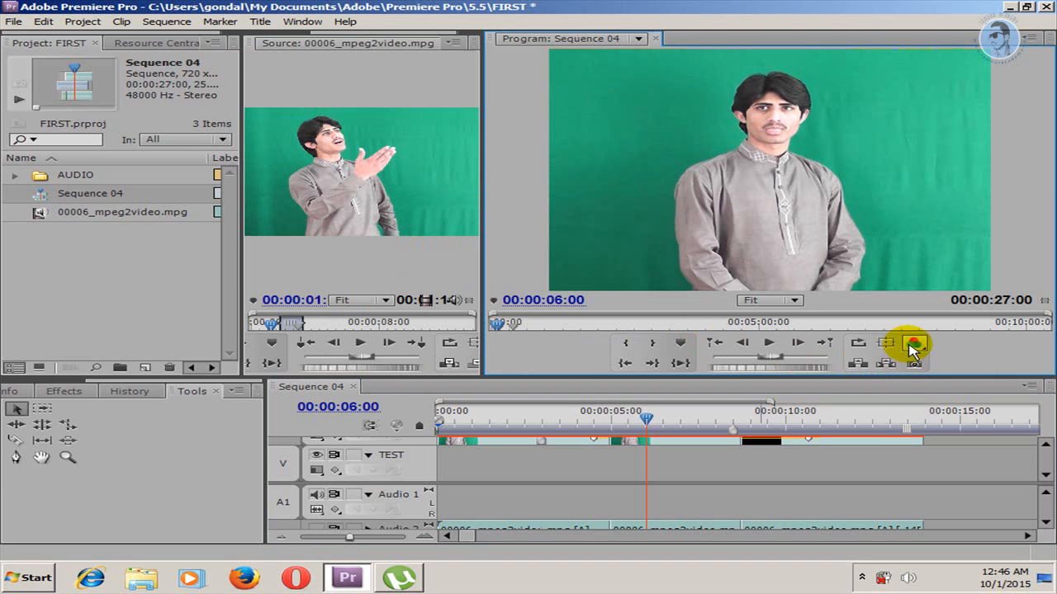
# Step: View the Program monitor's output display options and dismiss them without changing the setting
pyautogui.click(913, 343)
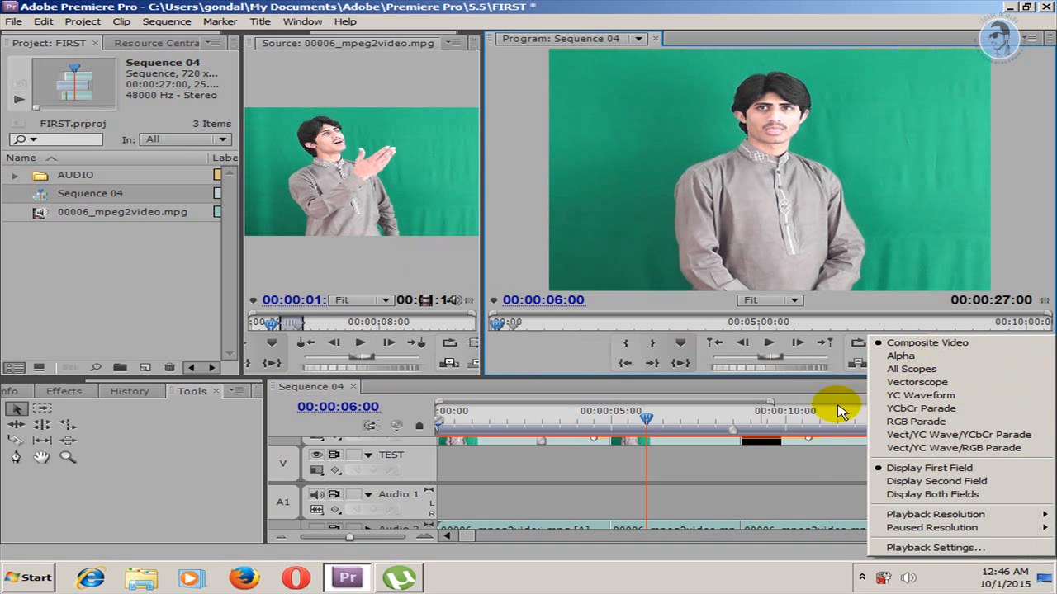
pyautogui.click(791, 495)
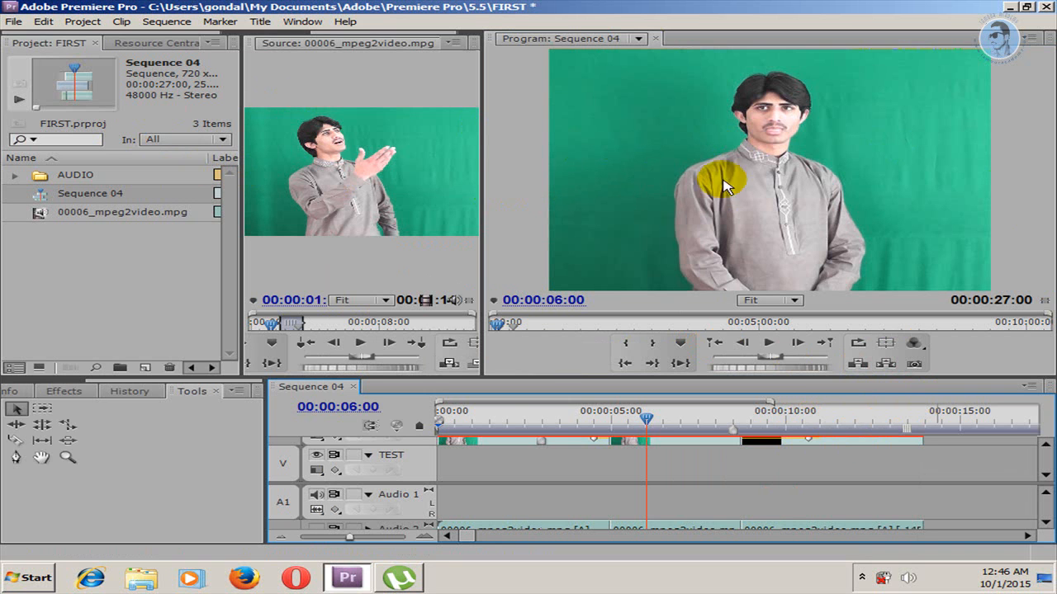
# Step: Shrink the monitor area to give the timeline more height and collapse the Video 2 track
pyautogui.moveTo(538, 378); pyautogui.dragTo(534, 340)
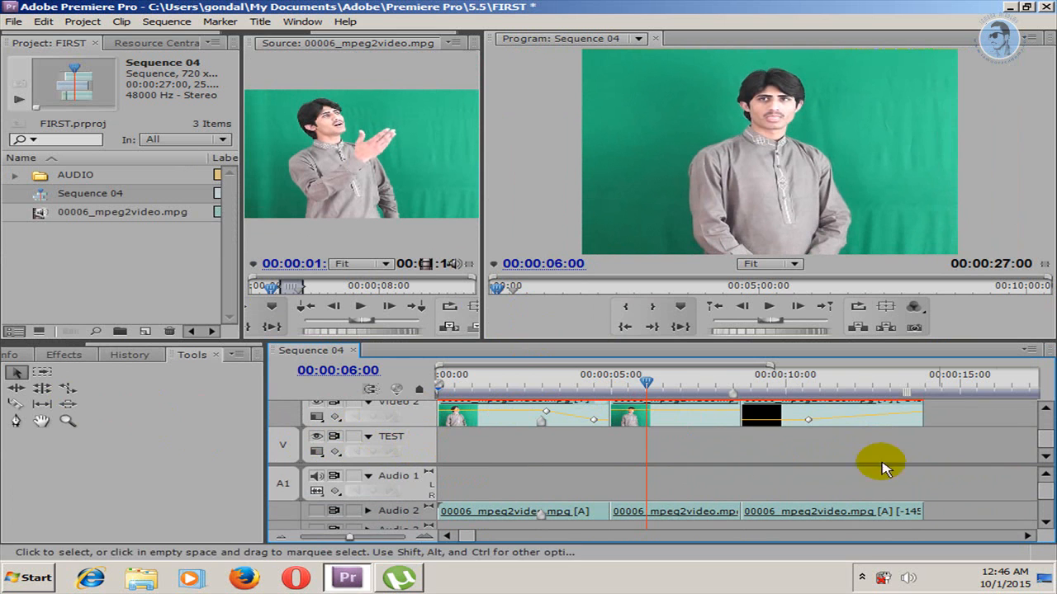
pyautogui.scroll(2, 1045, 440)
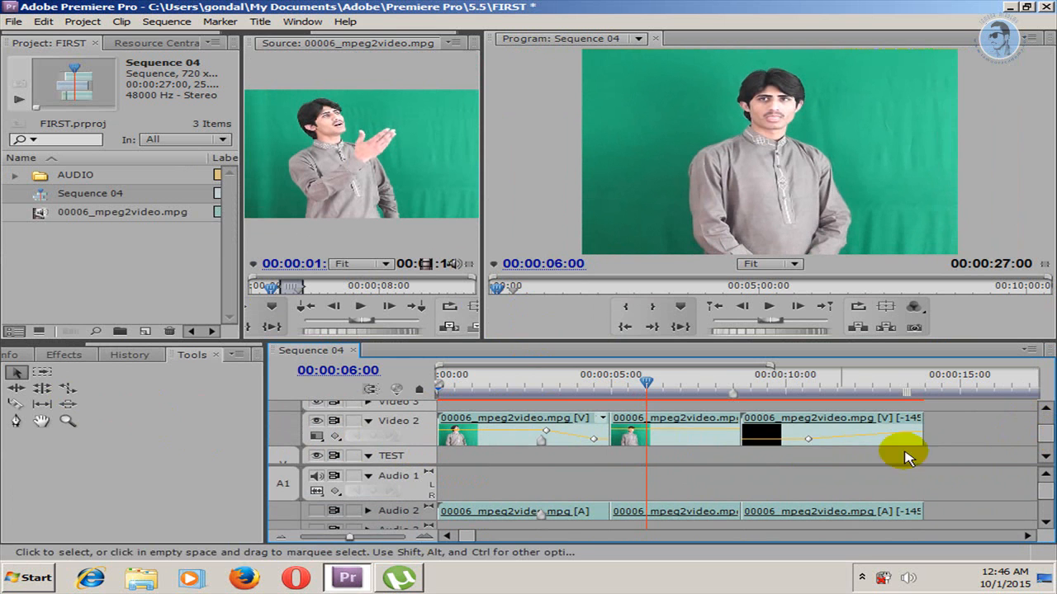
pyautogui.click(369, 429)
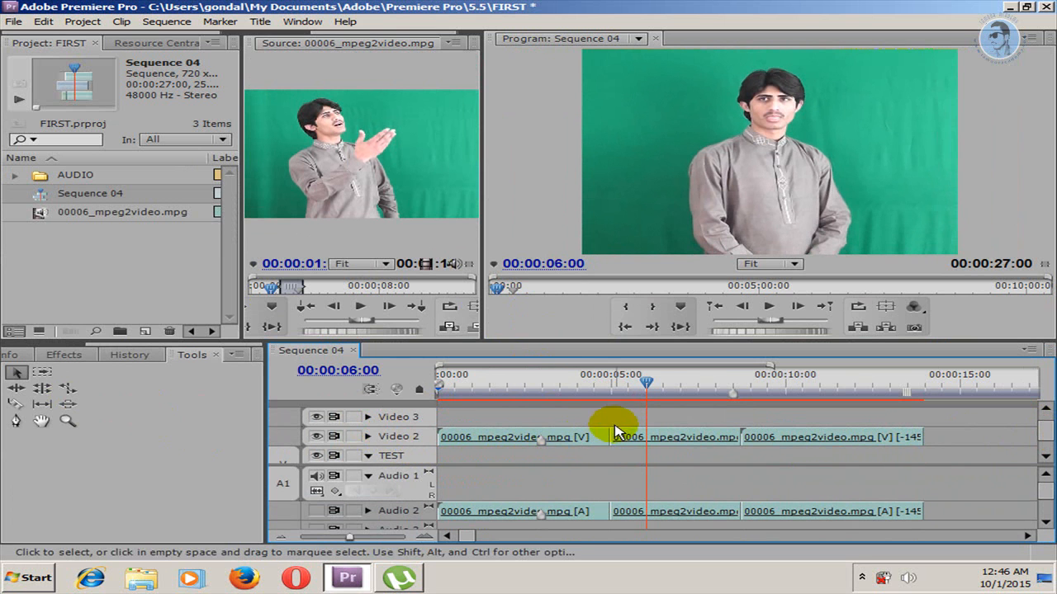